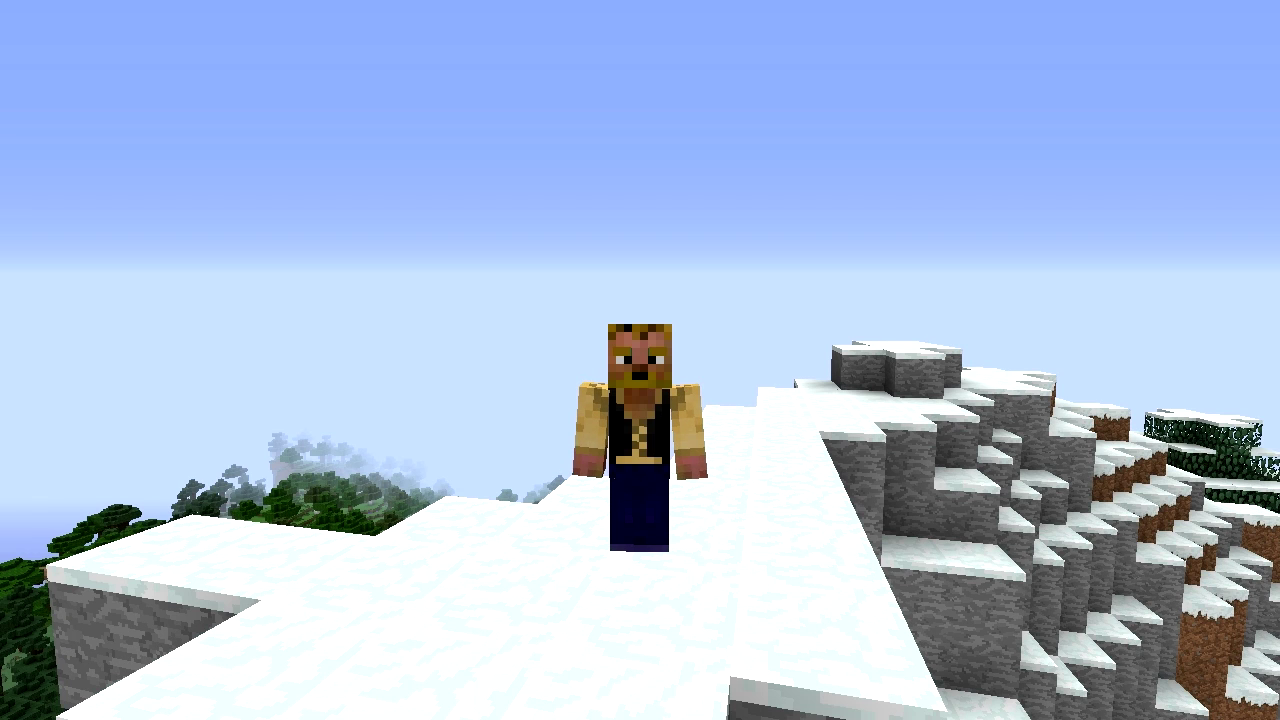
Show the game HUD, hold the stone sword and identify it with the chat command /wis.
key("F1")
scroll(640, 360, "up", 4)
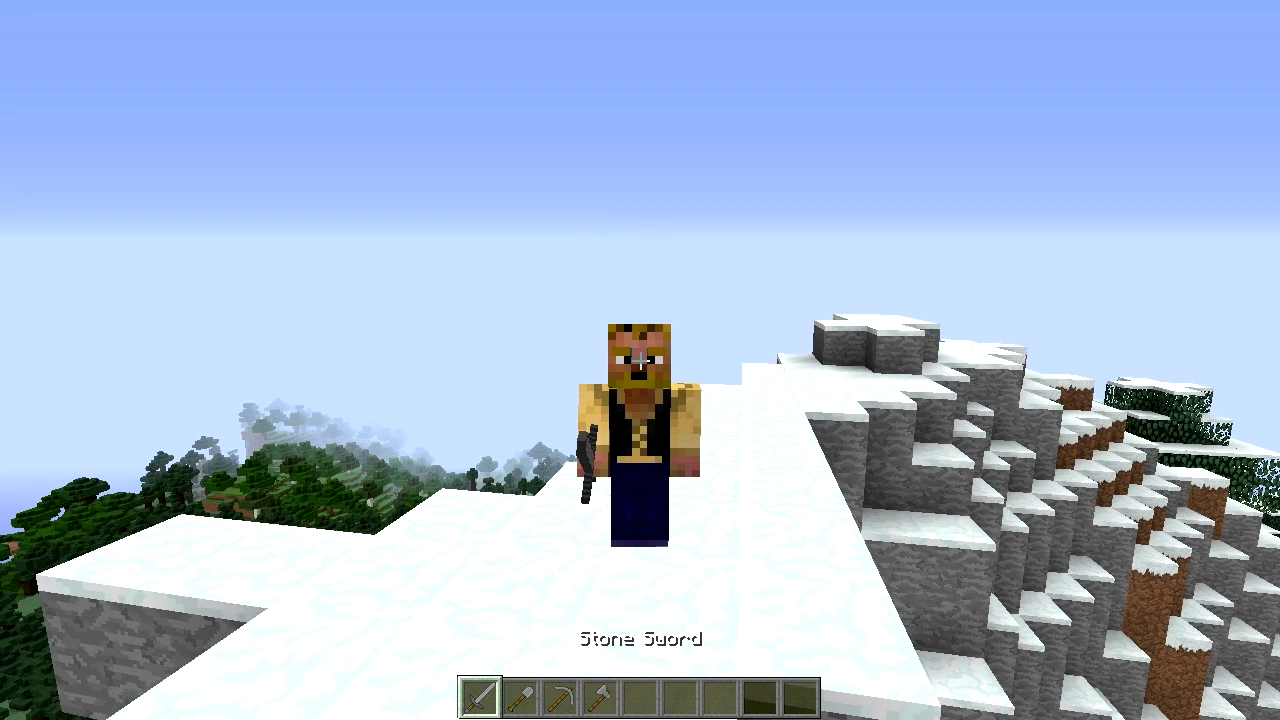
key("slash")
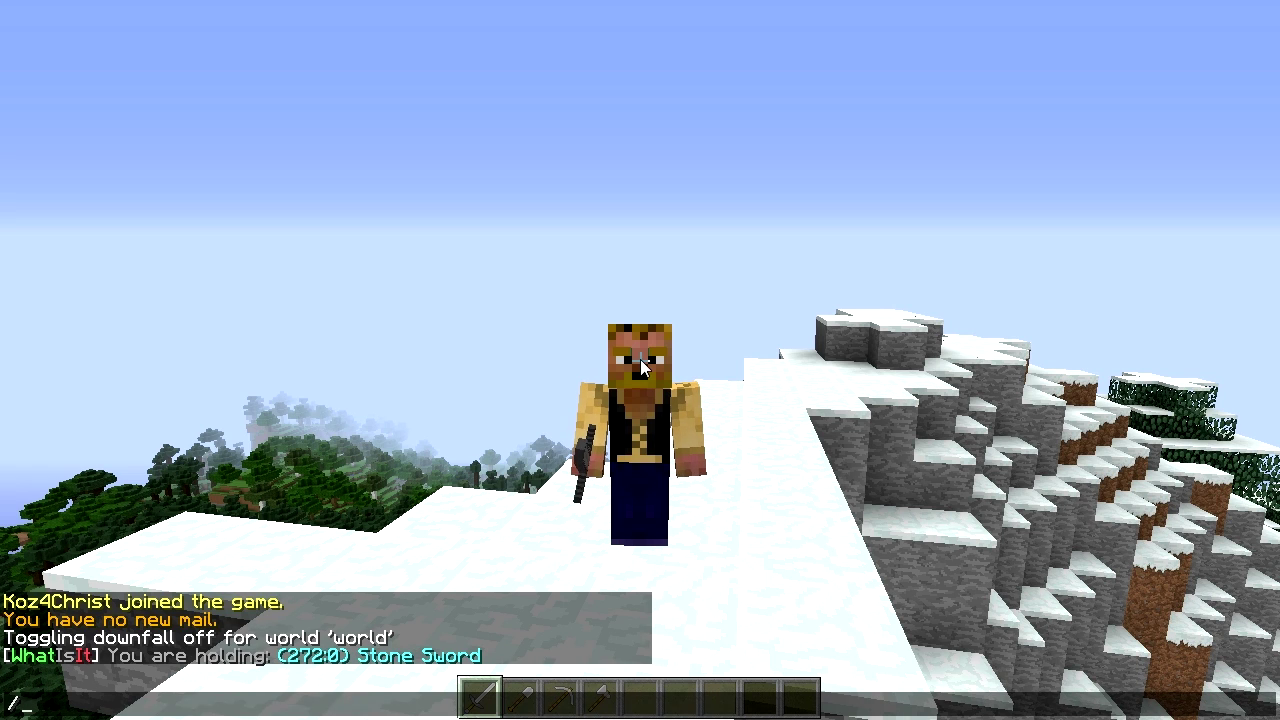
type("wis")
key("Return")
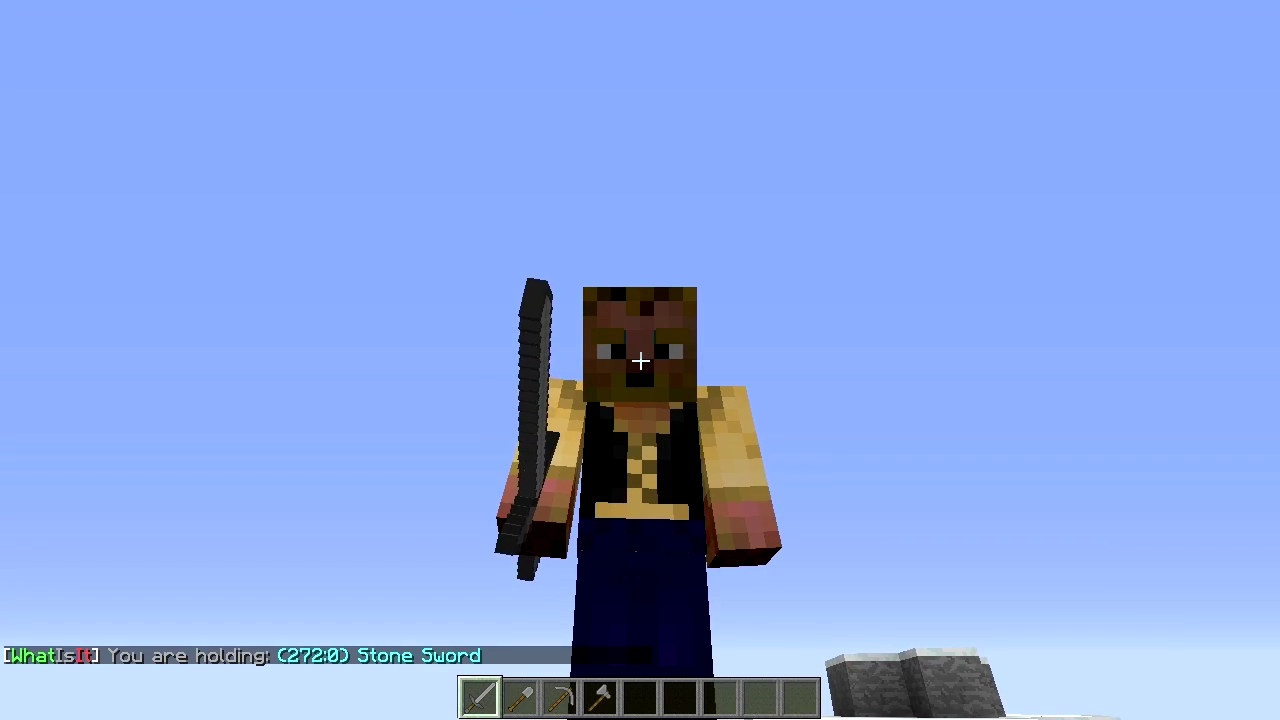
Identify the block being looked at with the chat command /wirt and review the chat messages.
type("t/wirt")
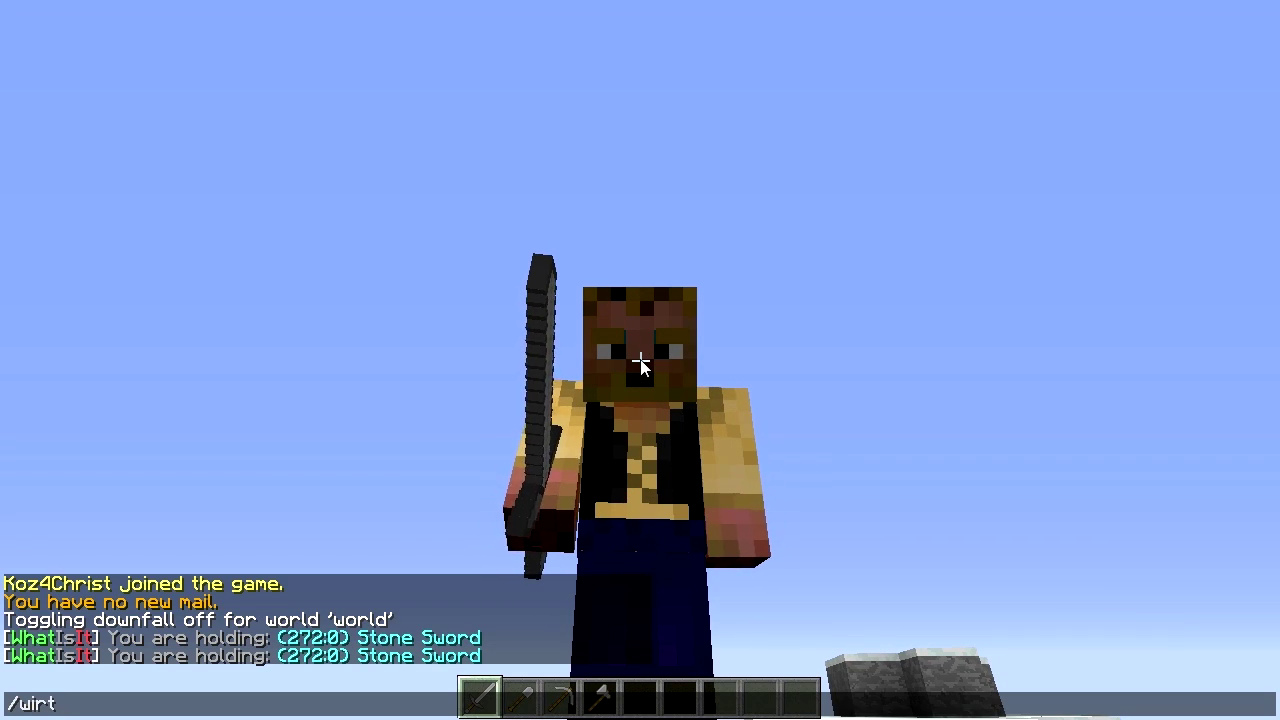
key("Return")
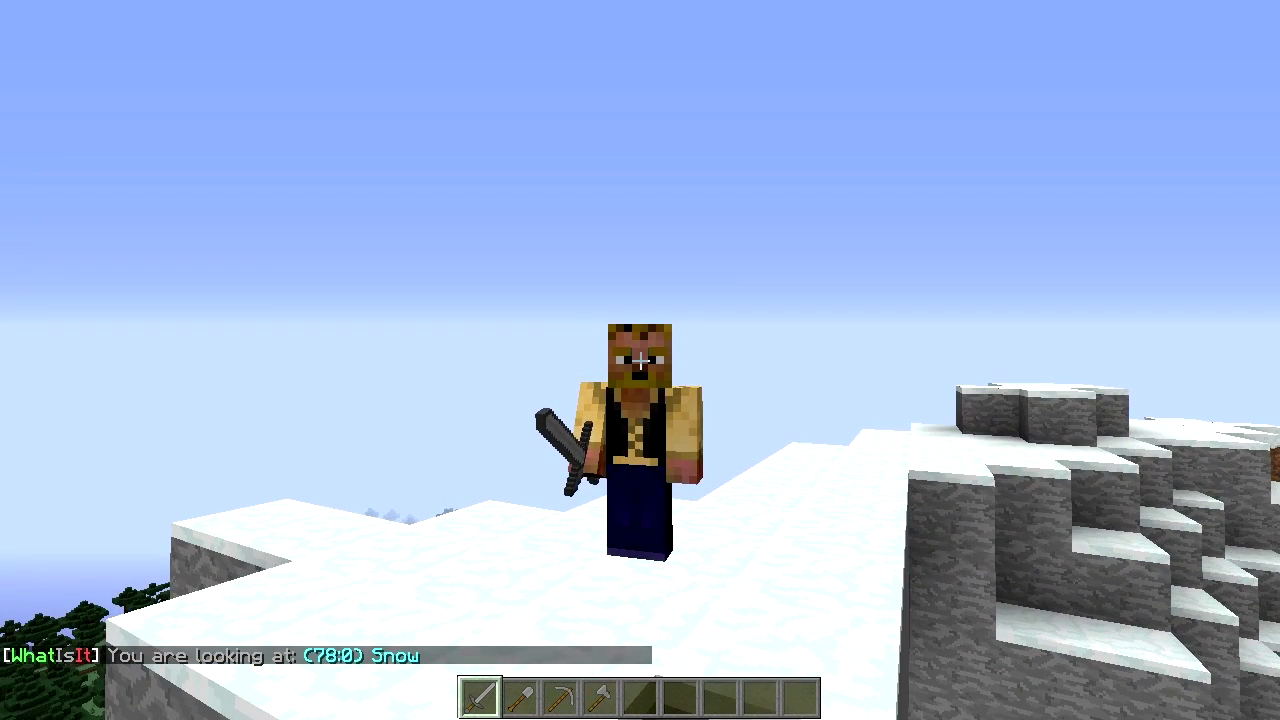
key("t")
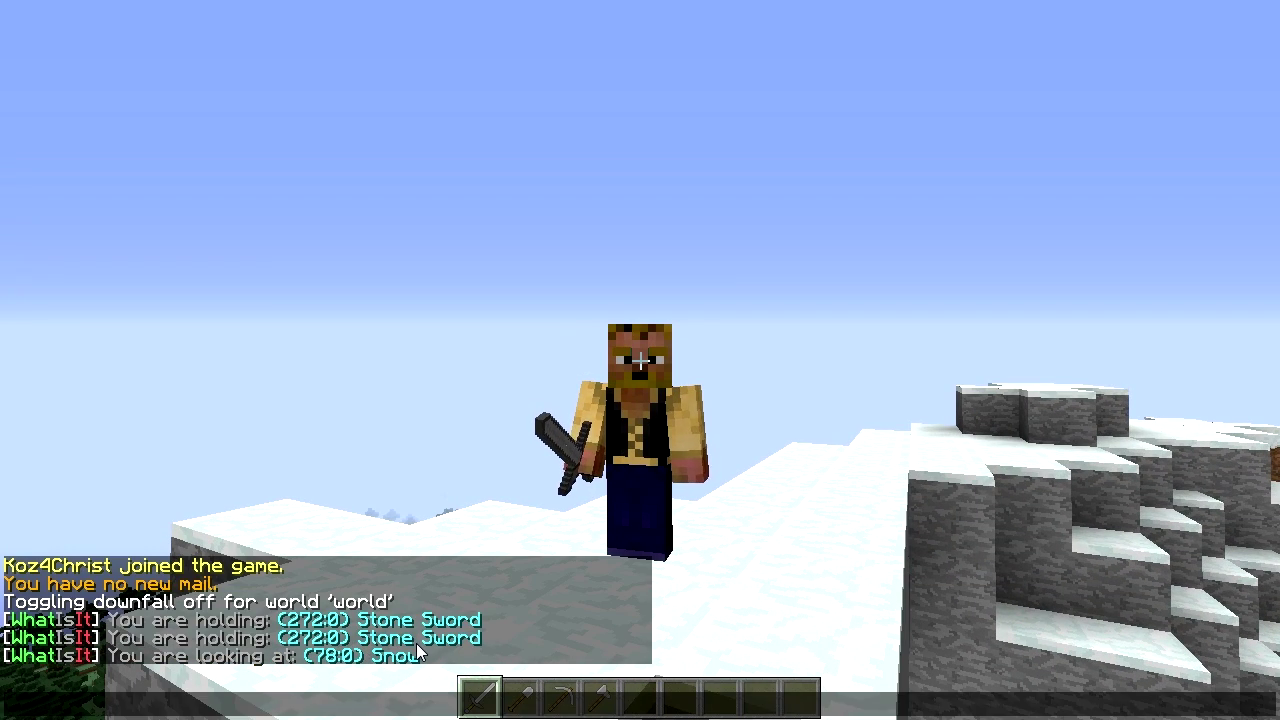
key("Escape")
Put the stone sword away by switching to the empty fifth hotbar slot and hide the game HUD.
scroll(640, 360, "down", 4)
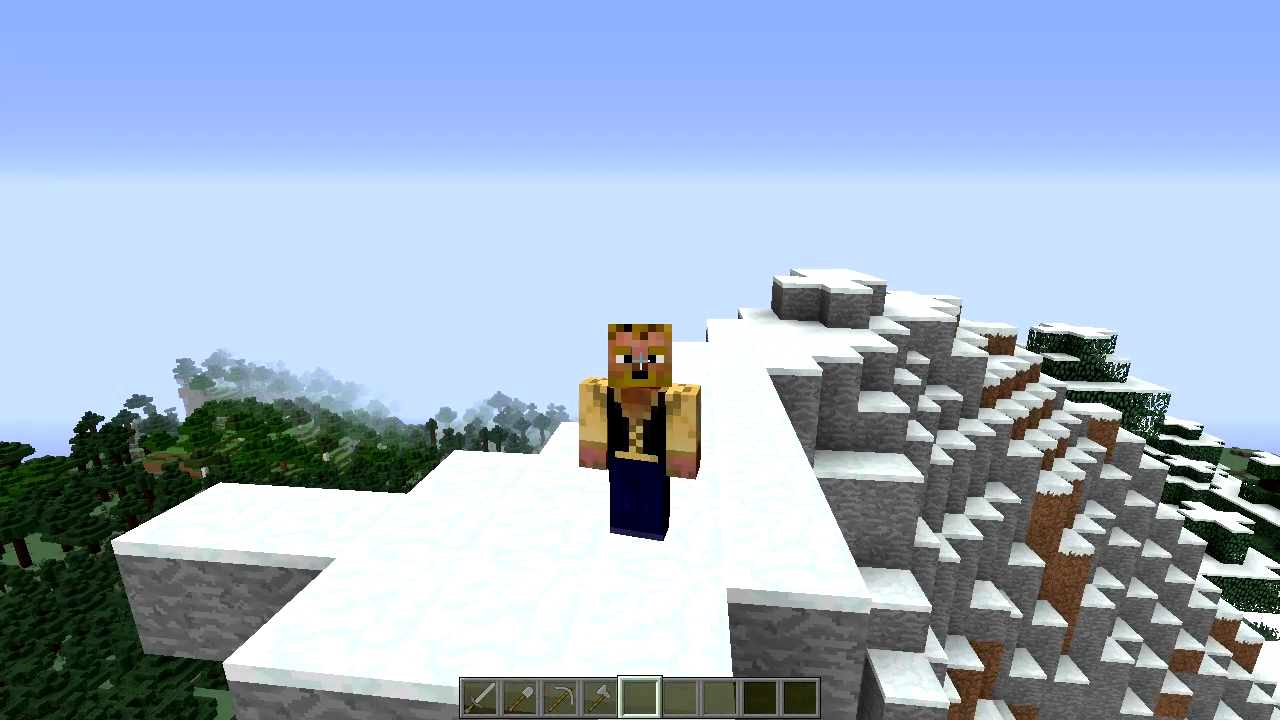
key("t")
key("Escape")
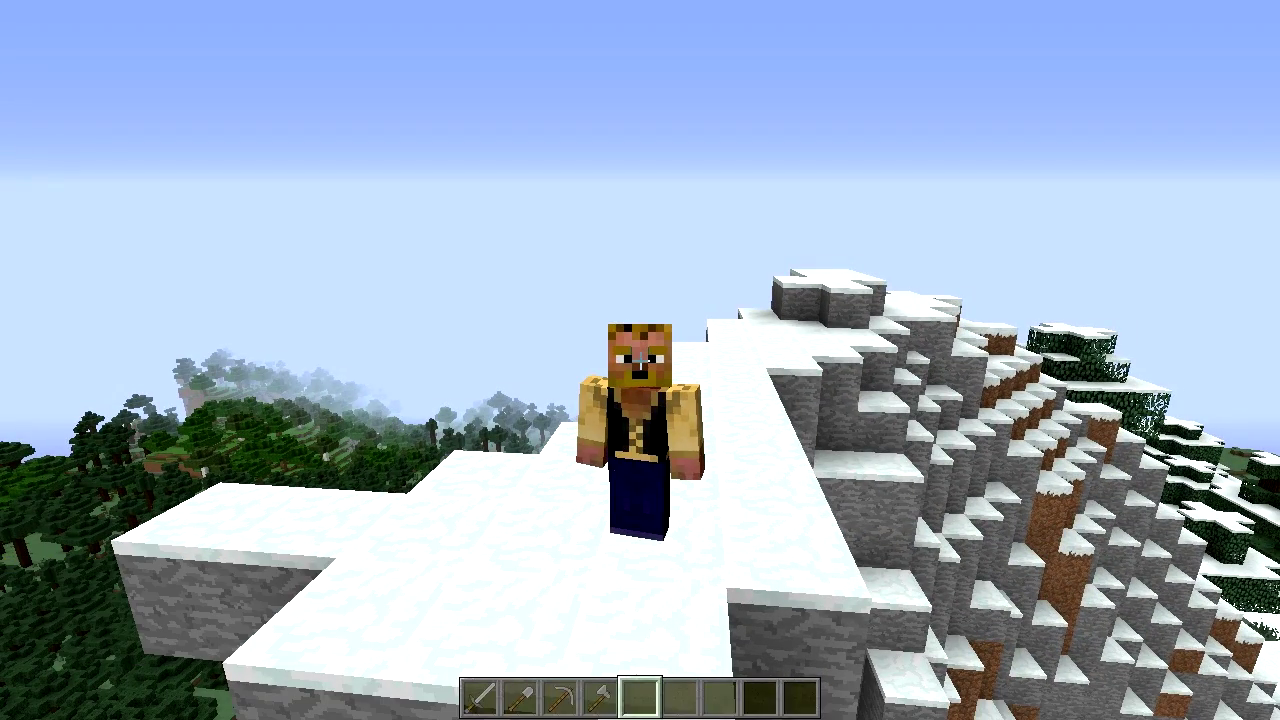
key("F1")
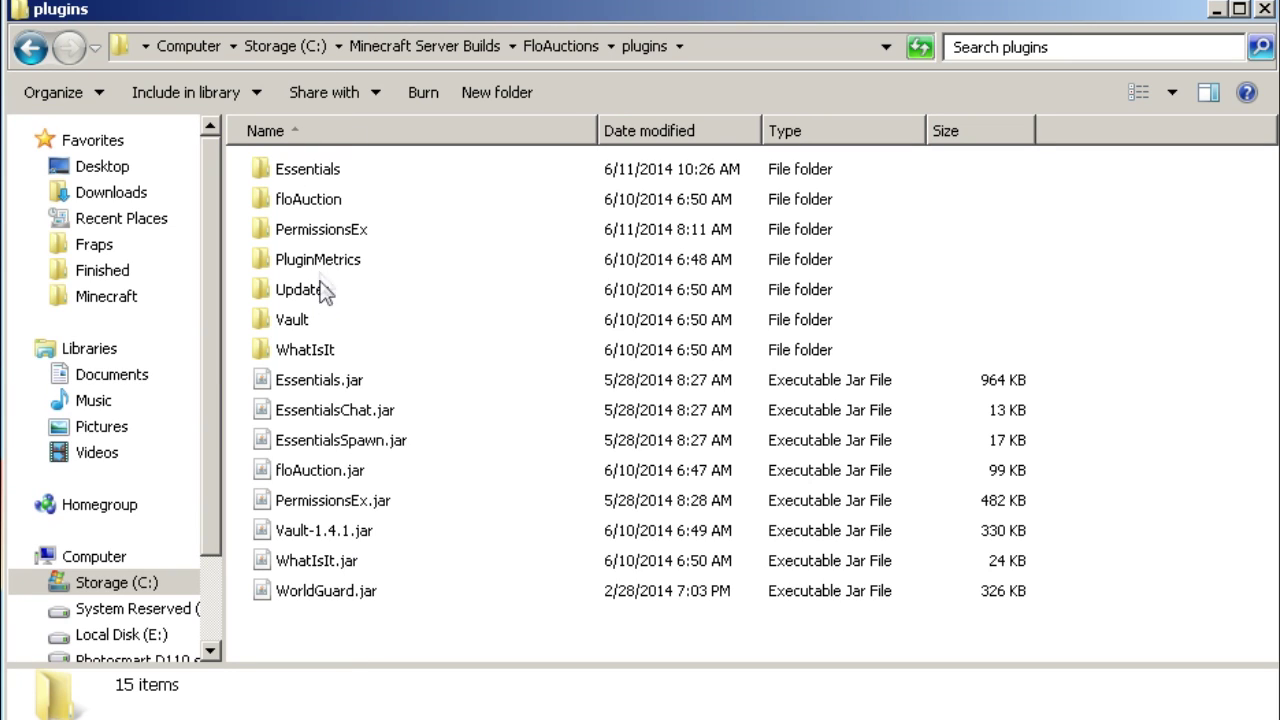
Open names.yml from the WhatIsIt plugin folder in Notepad++ and look through its entity names down to the items section.
double_click(318, 352)
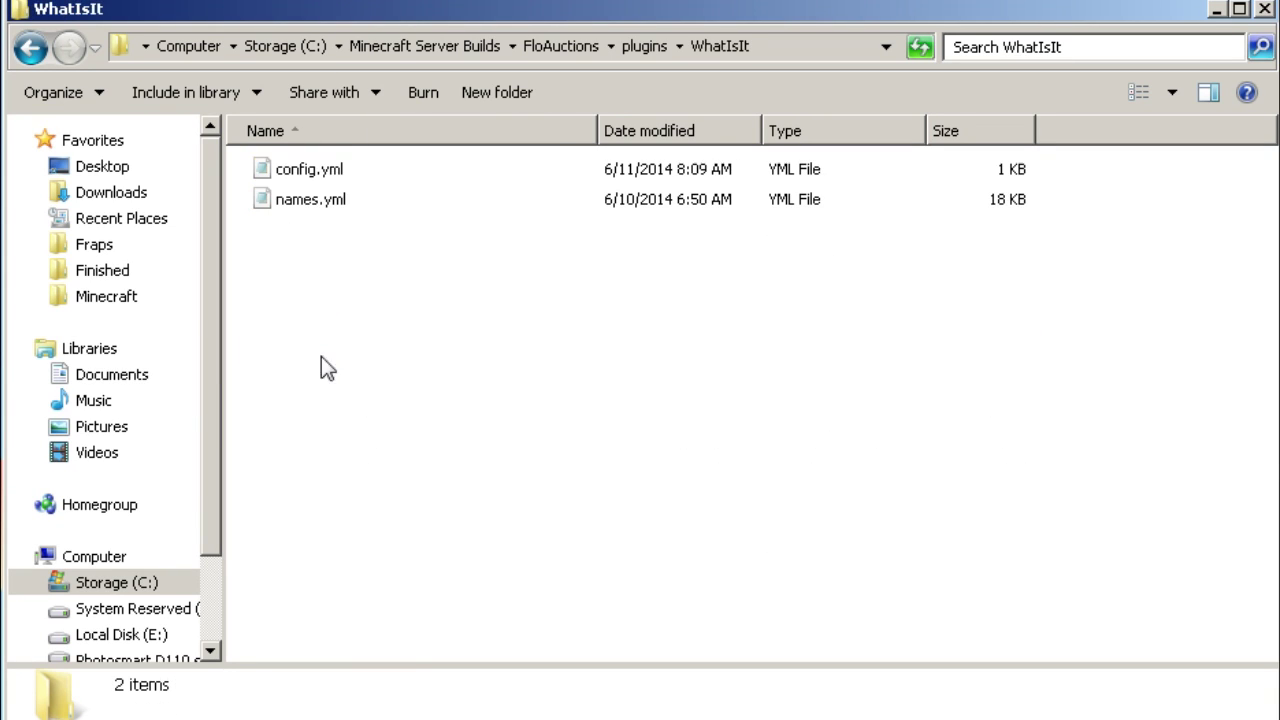
right_click(311, 200)
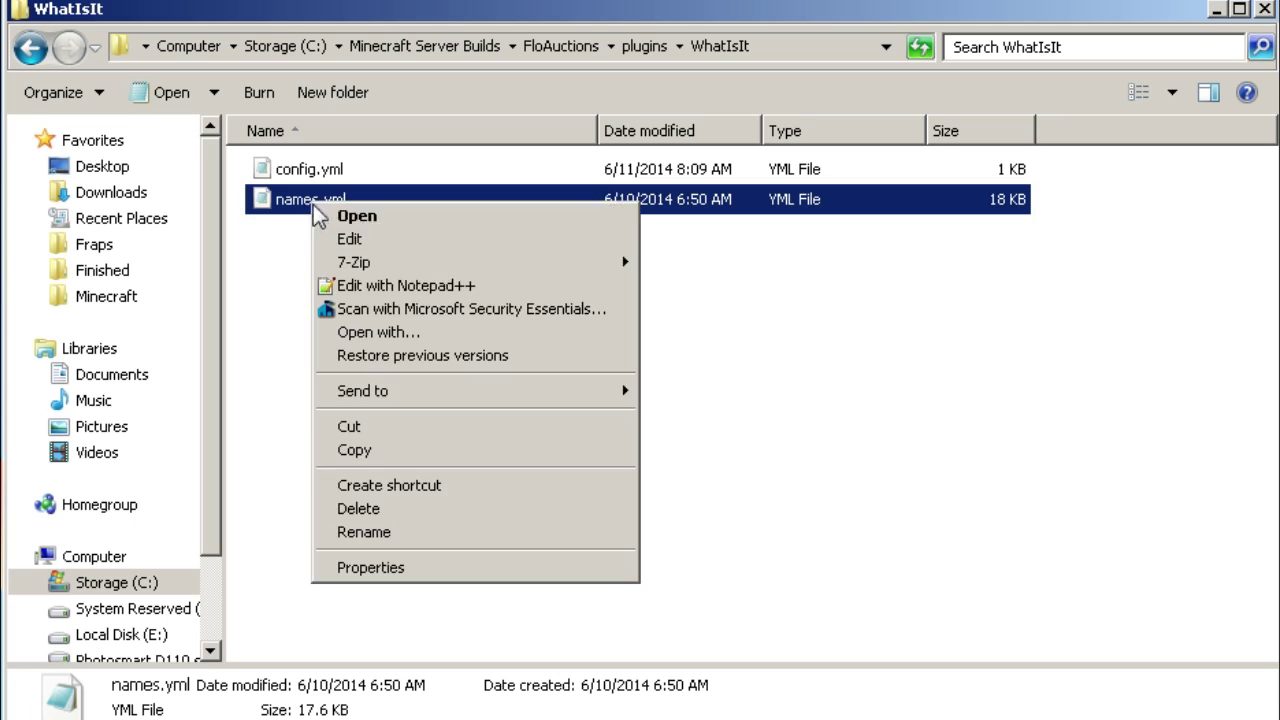
left_click(355, 286)
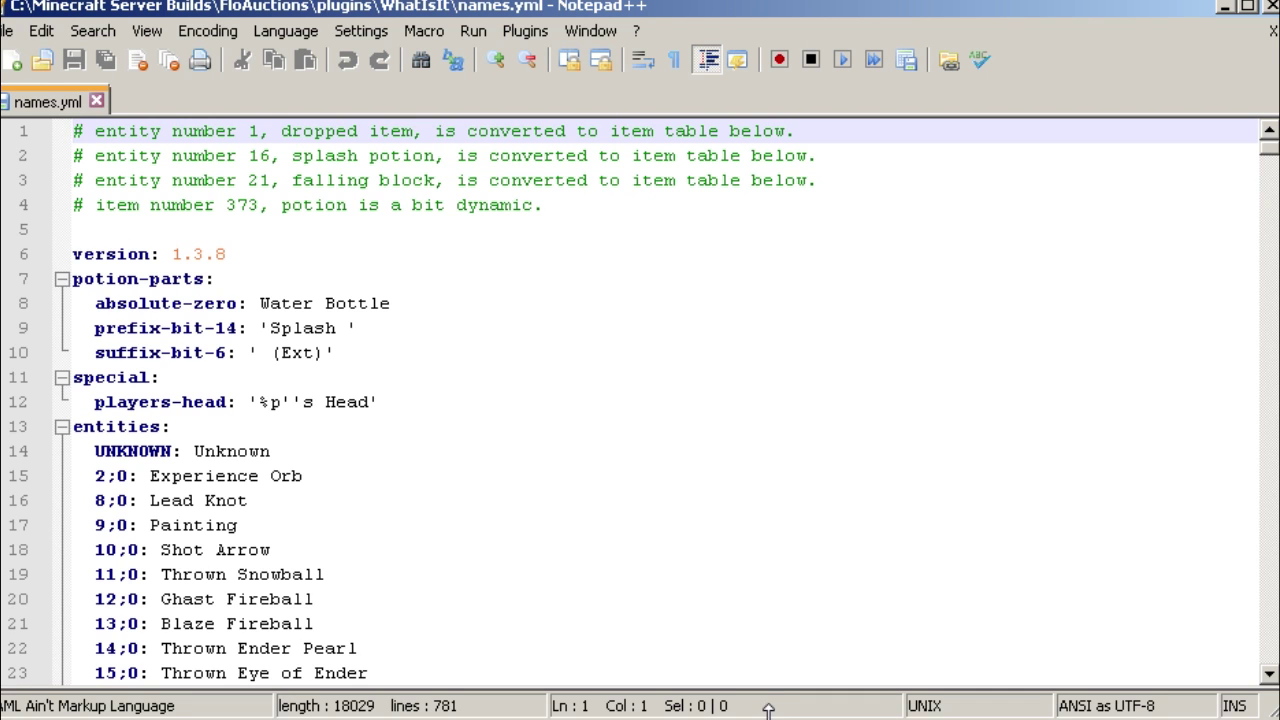
scroll(710, 551, "down", 20)
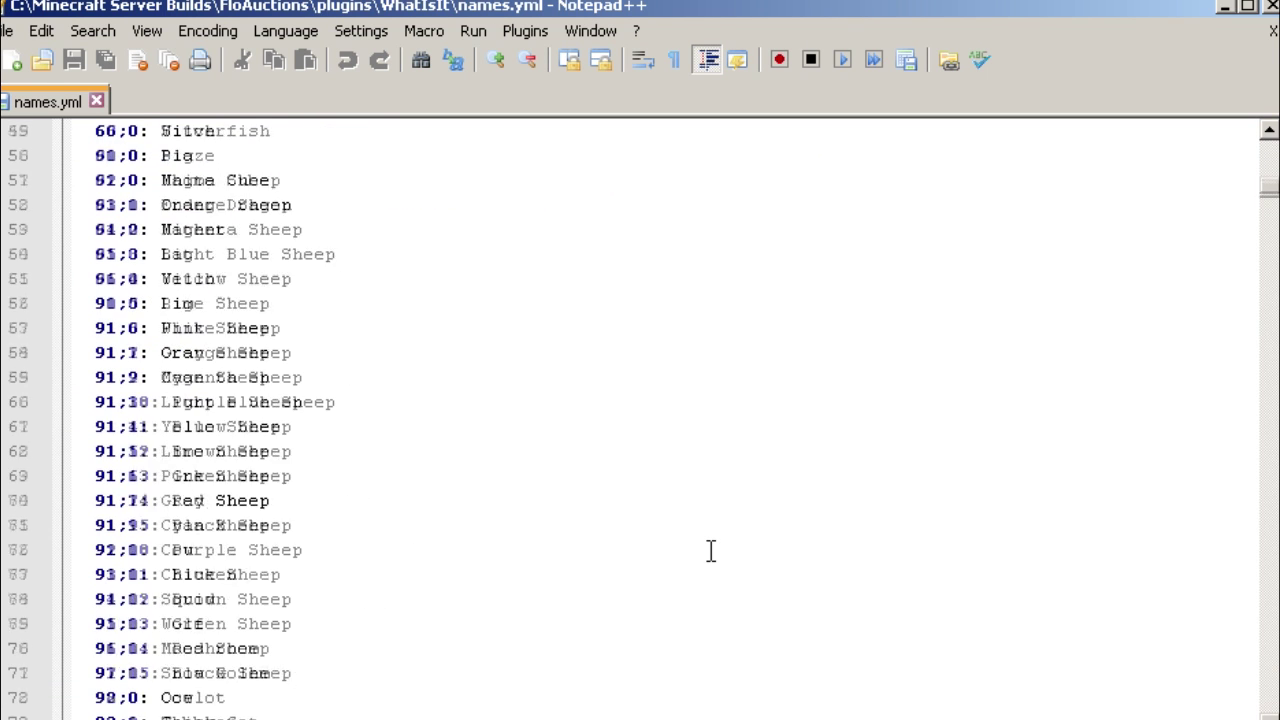
scroll(710, 551, "up", 1)
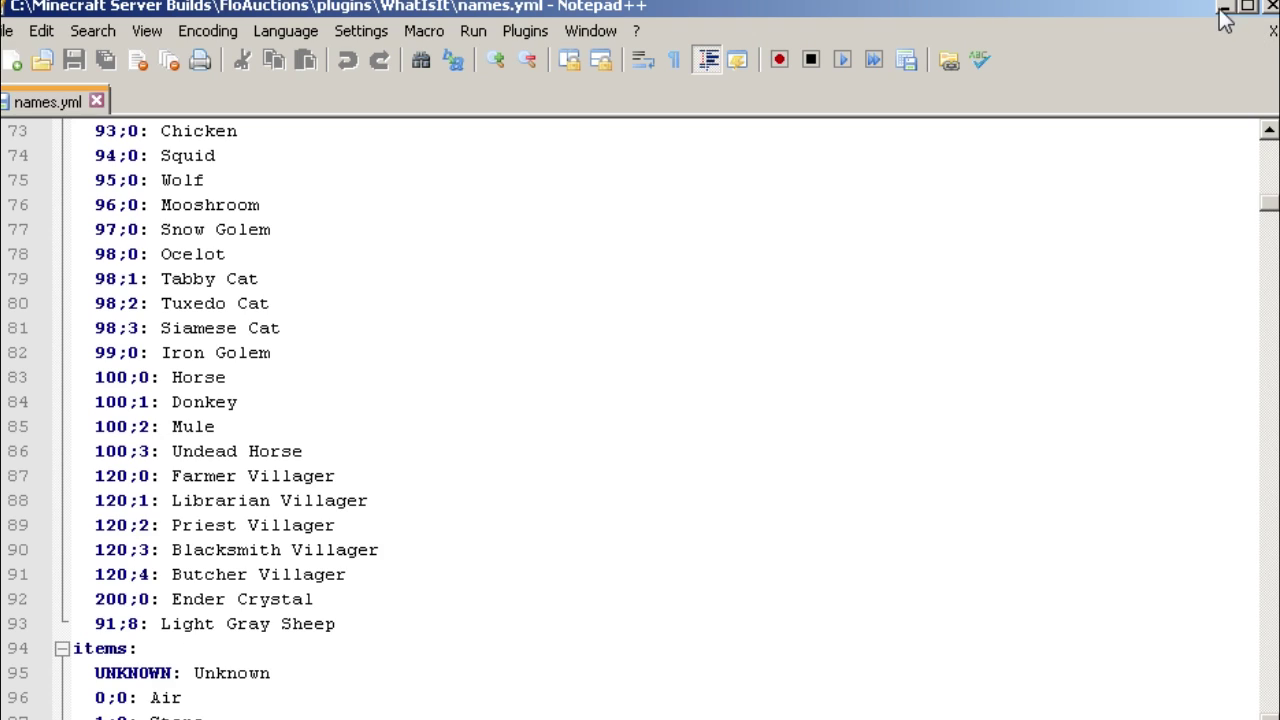
left_click(1225, 8)
Open WhatIsIt's config.yml in Notepad++, highlight the prefix line under messages, and close both WhatIsIt files.
left_click(312, 170)
right_click(318, 170)
left_click(380, 253)
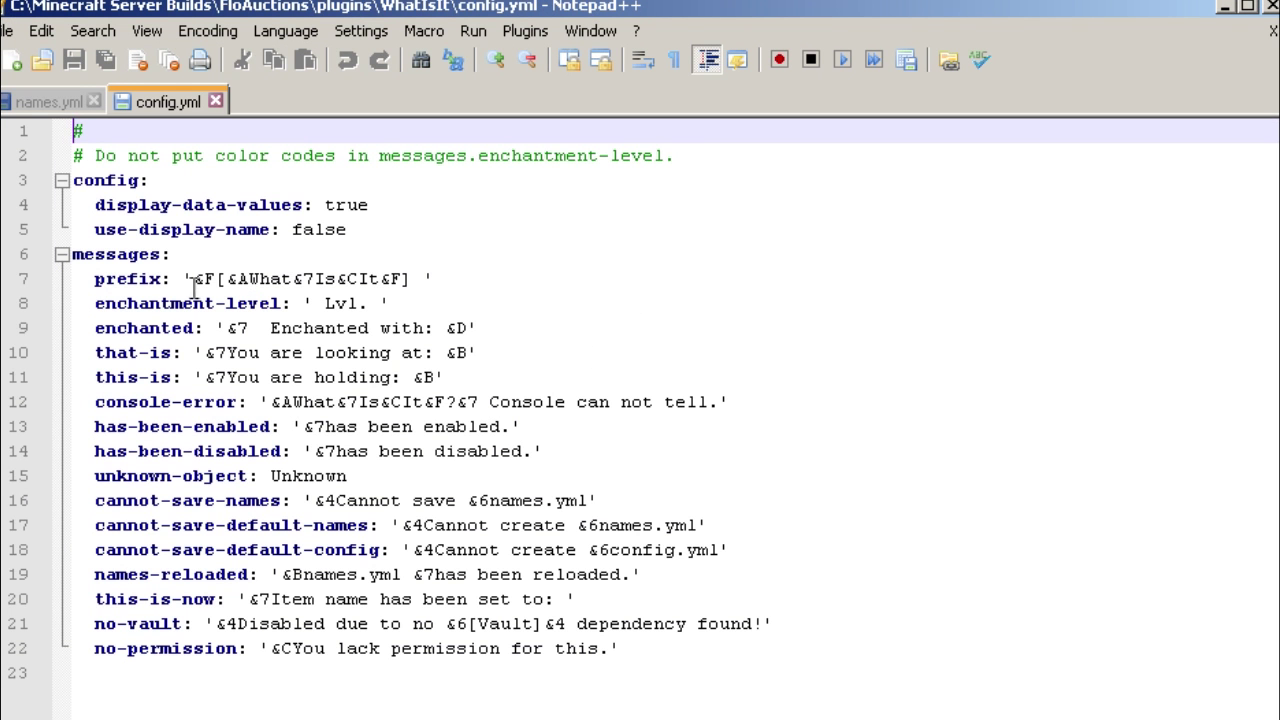
left_click_drag(94, 278, 438, 277)
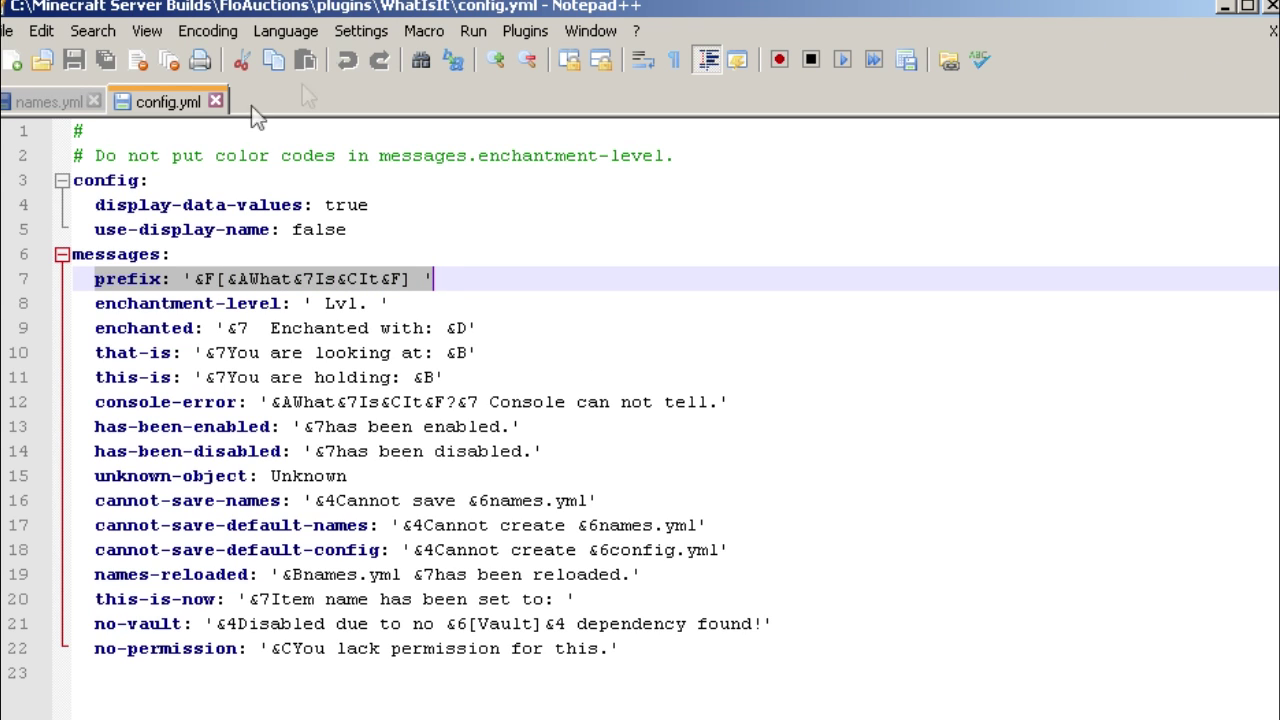
left_click(215, 101)
left_click(1272, 31)
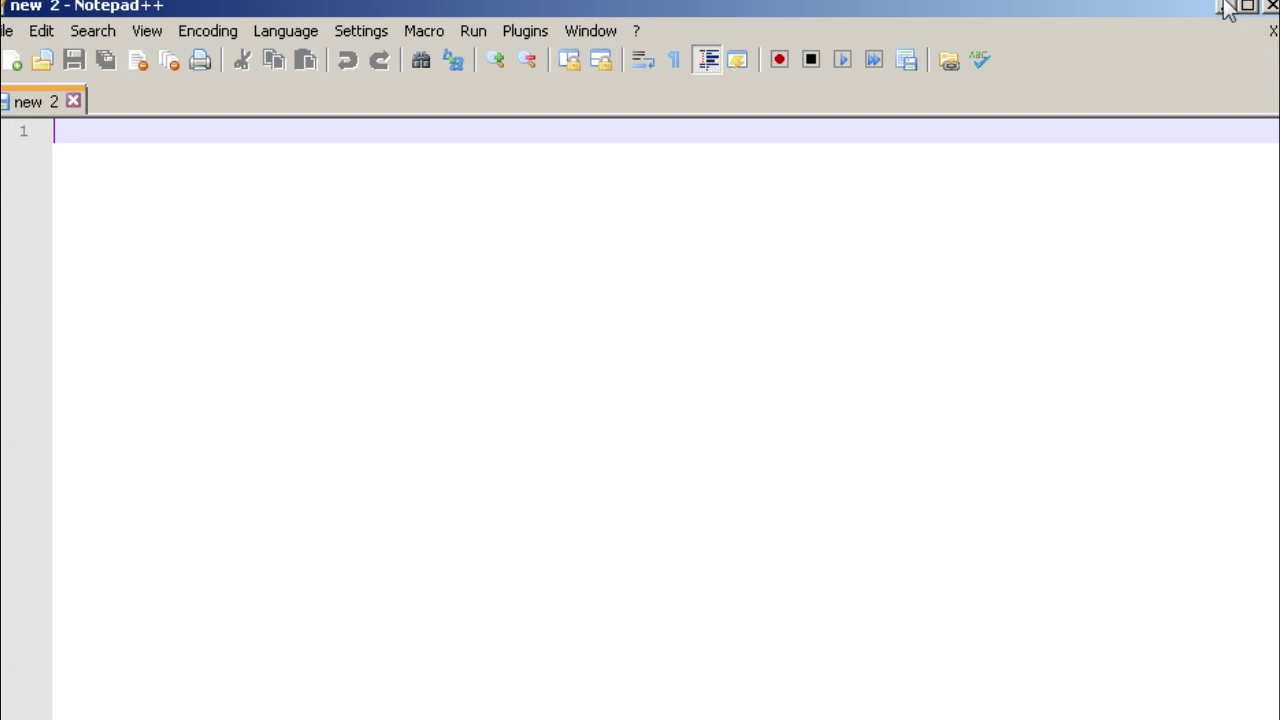
left_click(1224, 6)
Return to the plugins folder and open config.yml and language.yml from the floAuction folder in Notepad++.
left_click(646, 46)
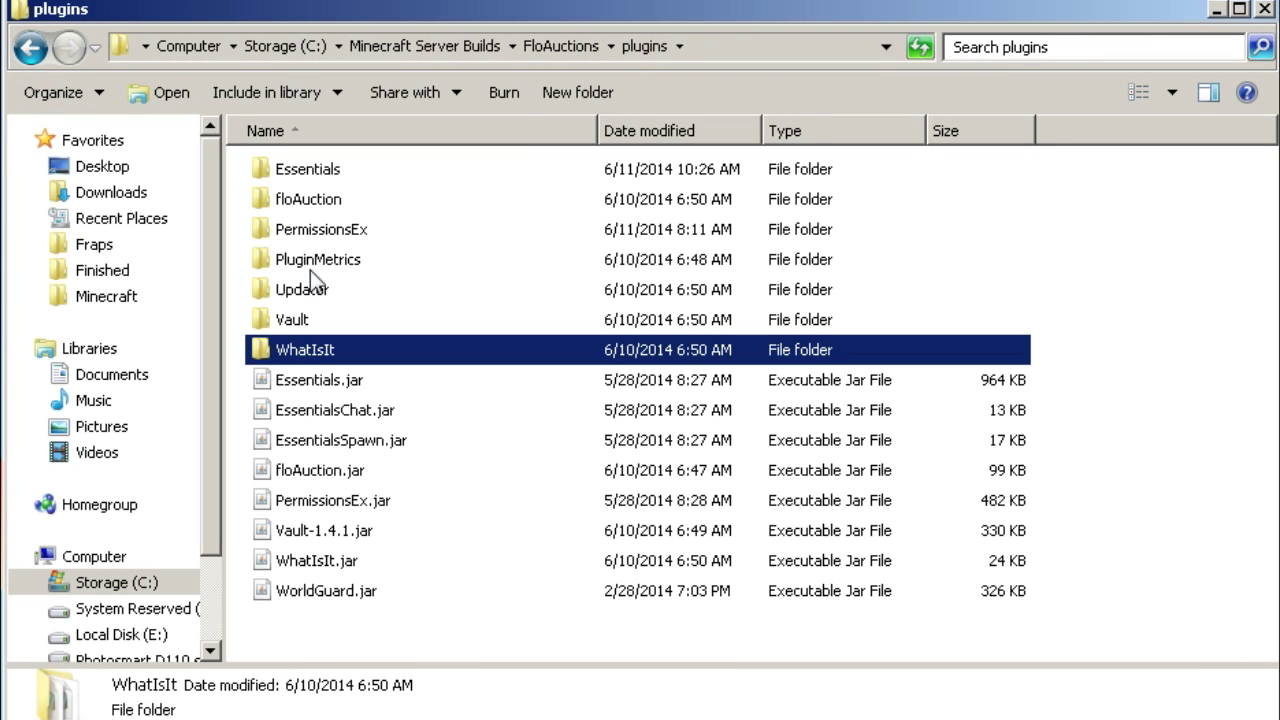
double_click(310, 199)
right_click(306, 170)
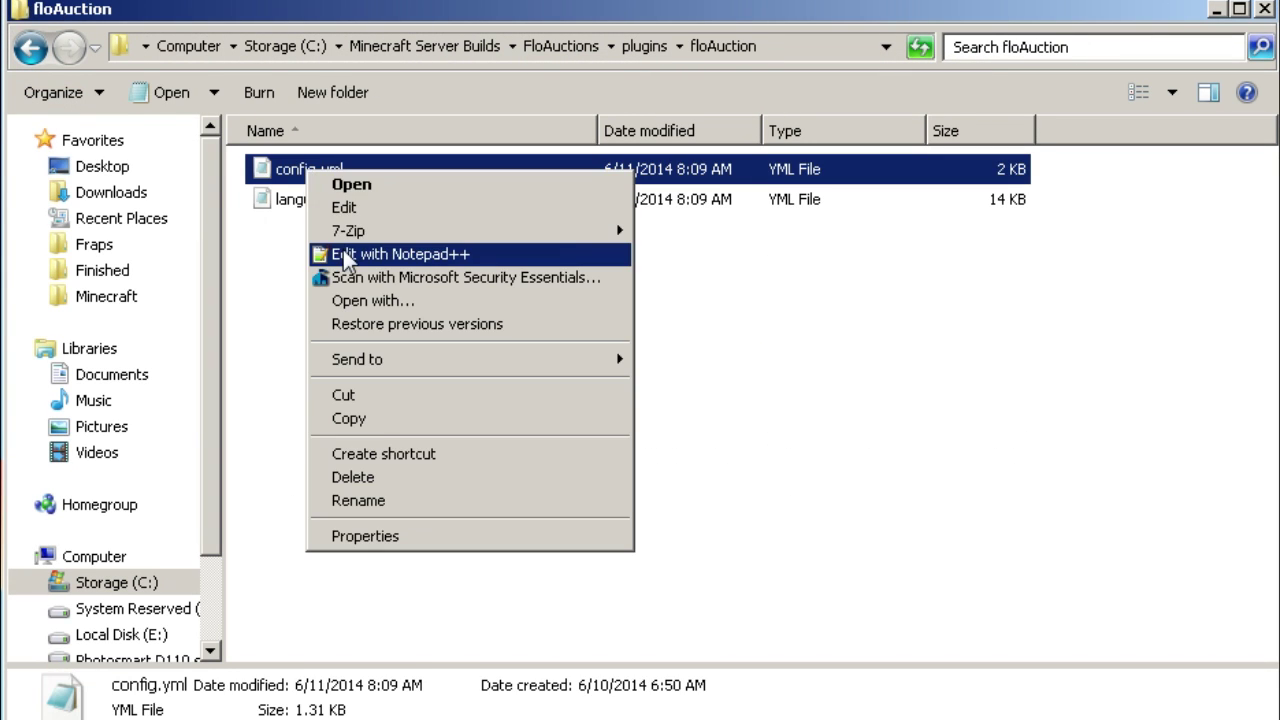
left_click(345, 256)
left_click(1224, 6)
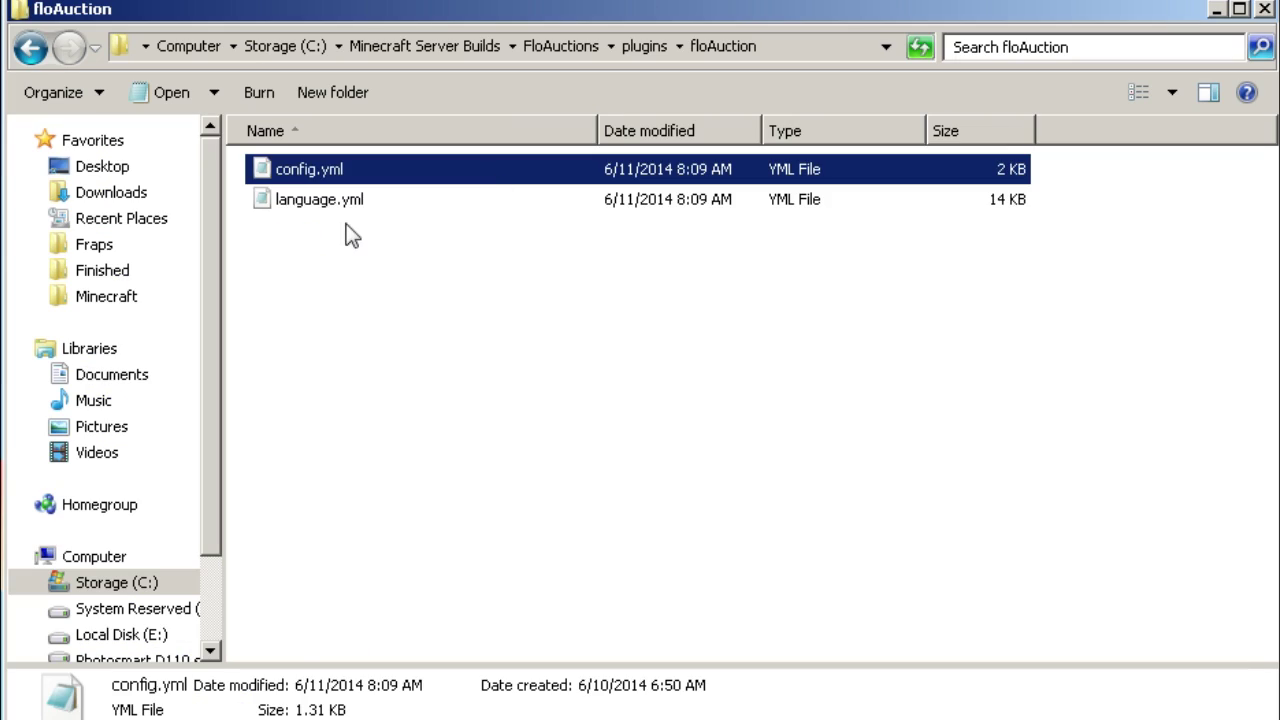
right_click(331, 202)
left_click(403, 288)
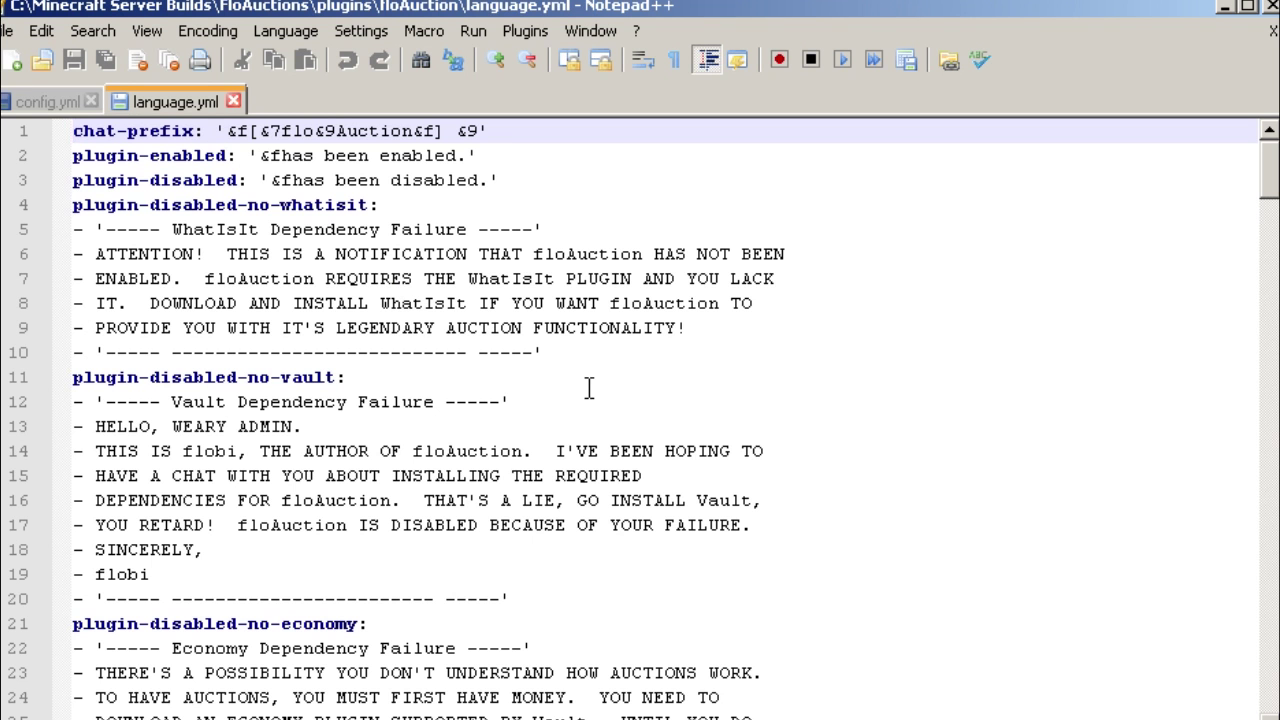
Replace the plugin name in language.yml's chat-prefix so it reads '&f[&7McFriends&f] &9', and save the file.
left_click(583, 186)
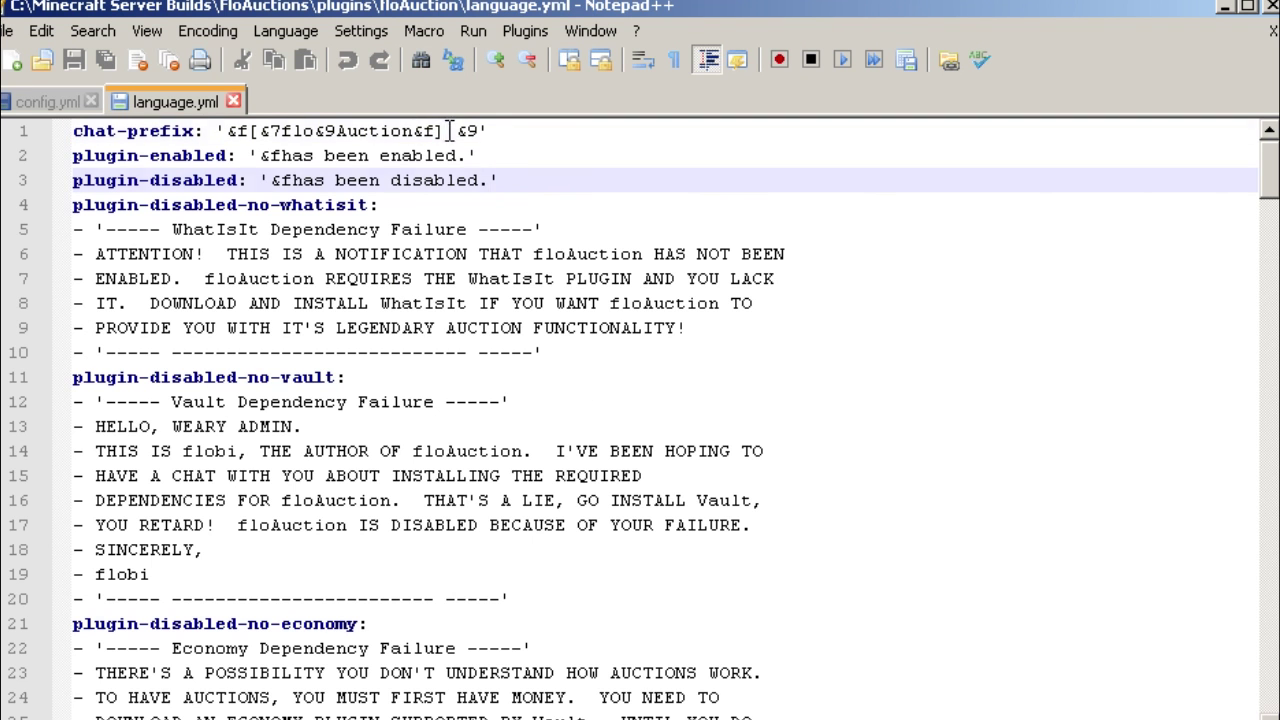
left_click_drag(447, 130, 226, 130)
left_click(498, 138)
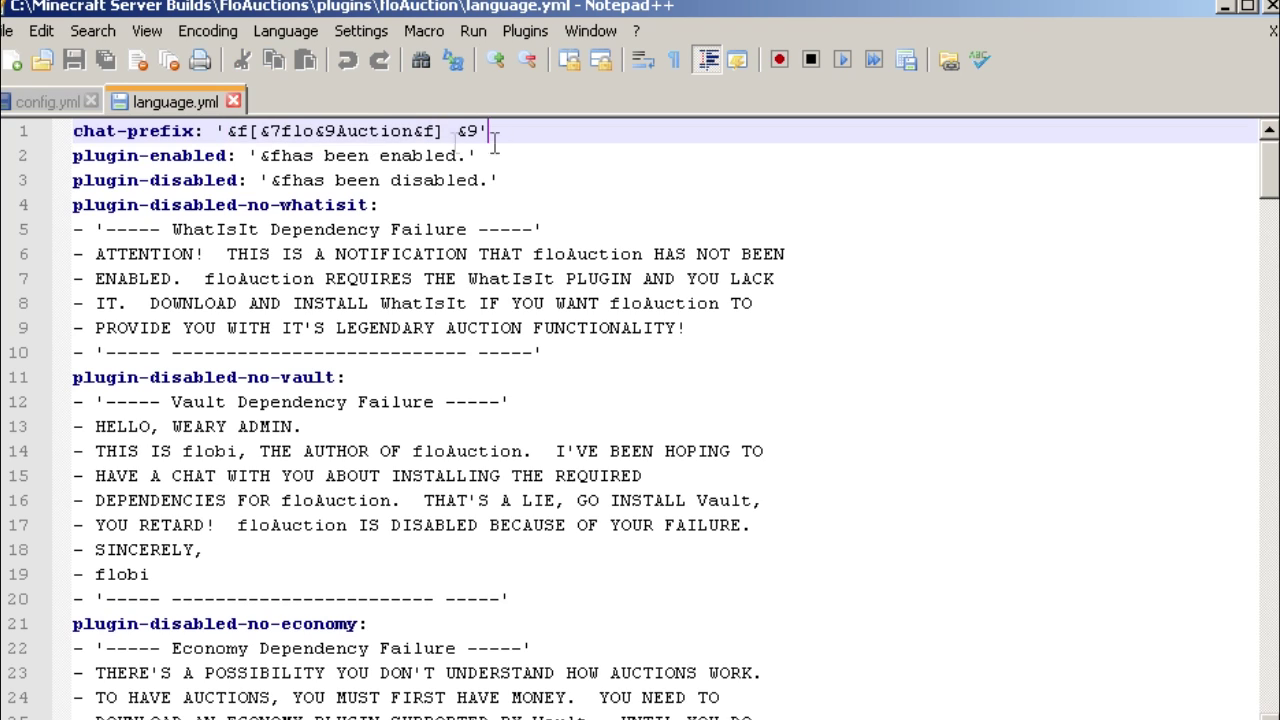
left_click(413, 131)
left_click(281, 131, "shift")
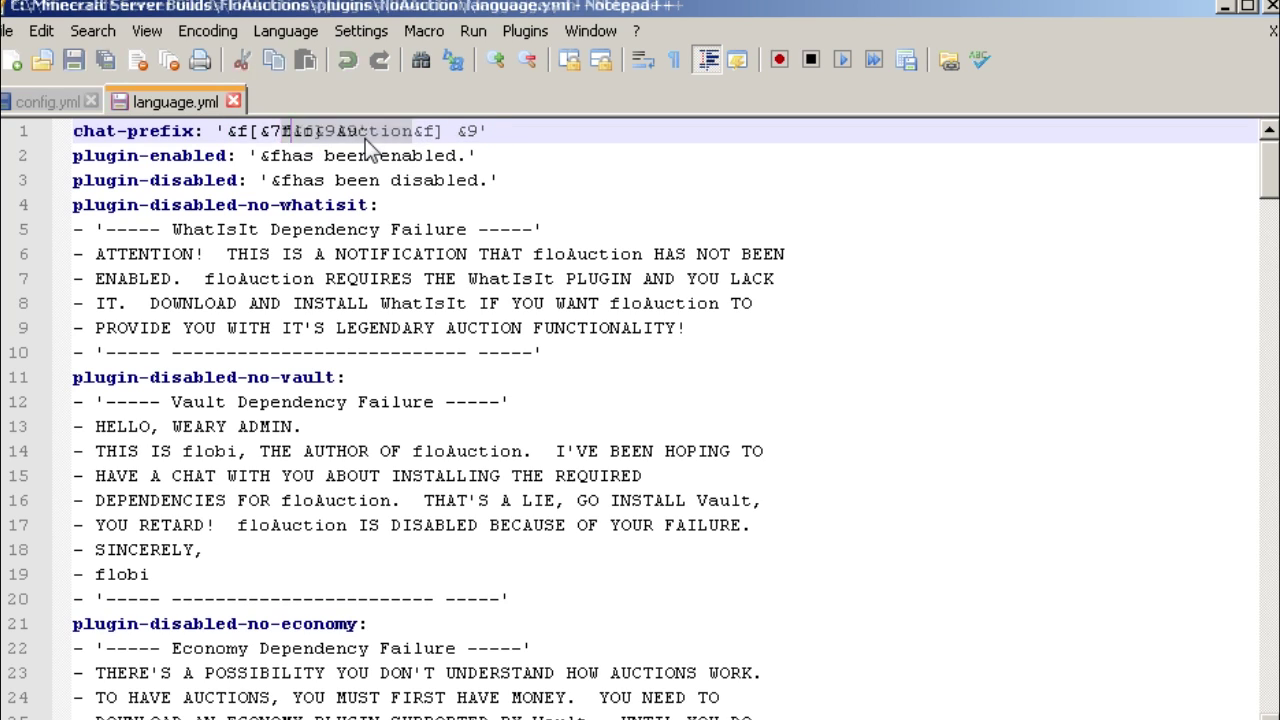
type("NoFriend")
scroll(202, 210, "down", 2)
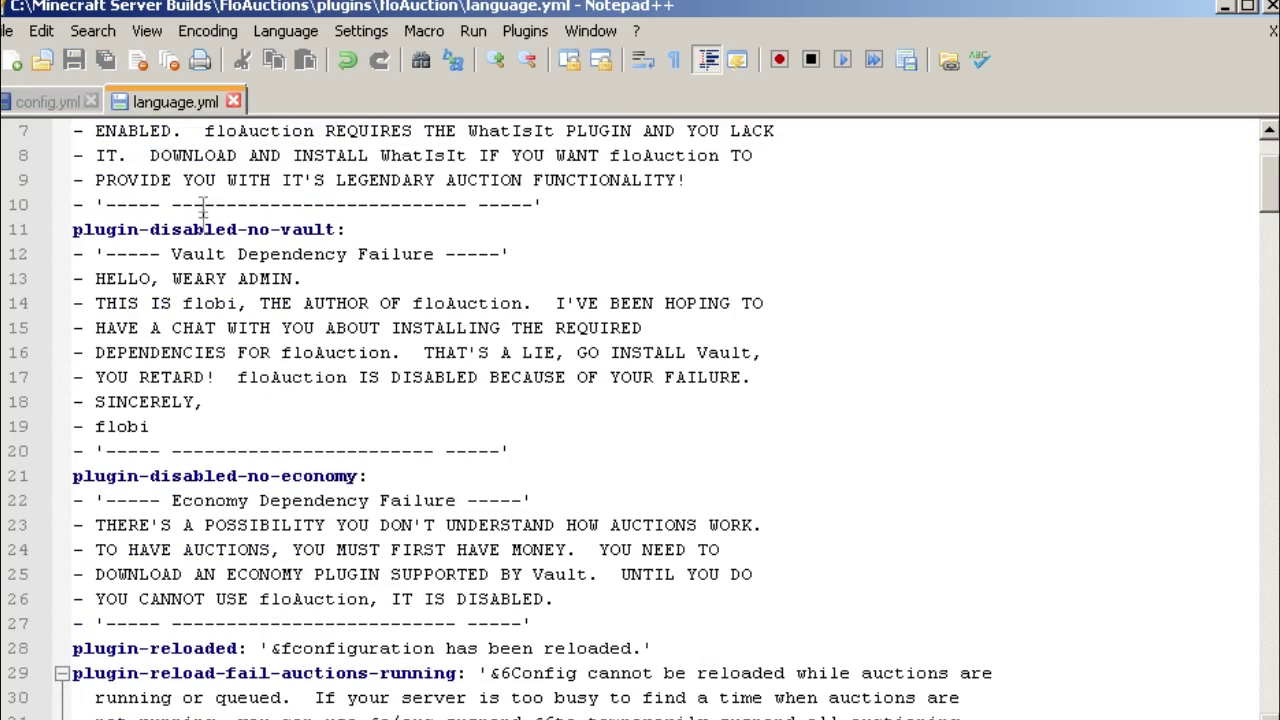
scroll(285, 333, "up", 2)
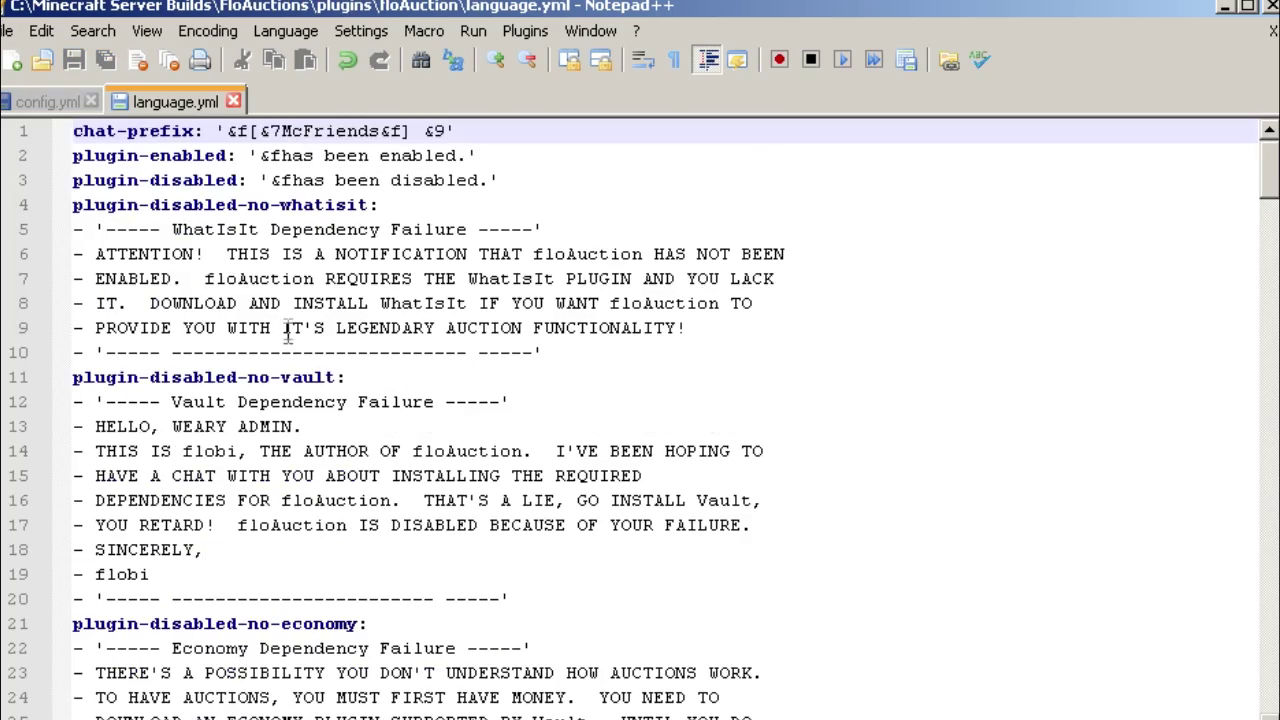
Look through the remaining messages in language.yml down to the firework entries and close the file.
scroll(287, 333, "down", 6)
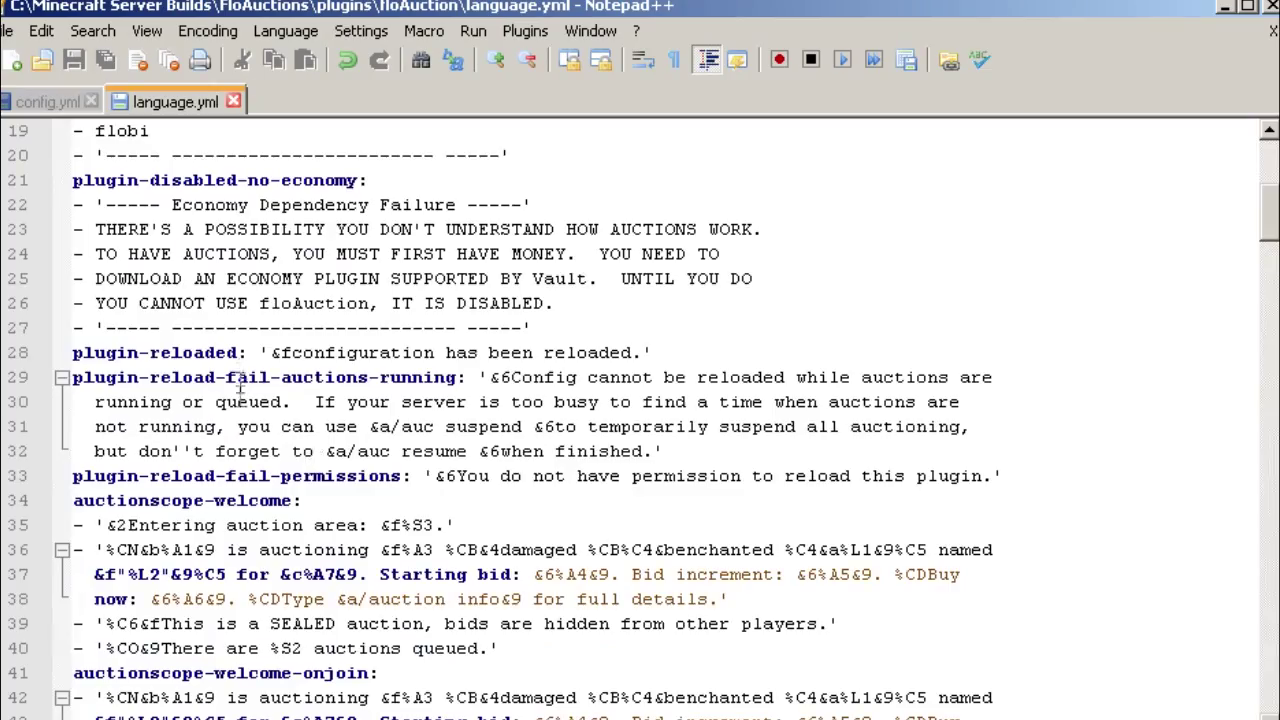
scroll(612, 397, "up", 6)
scroll(606, 398, "down", 5)
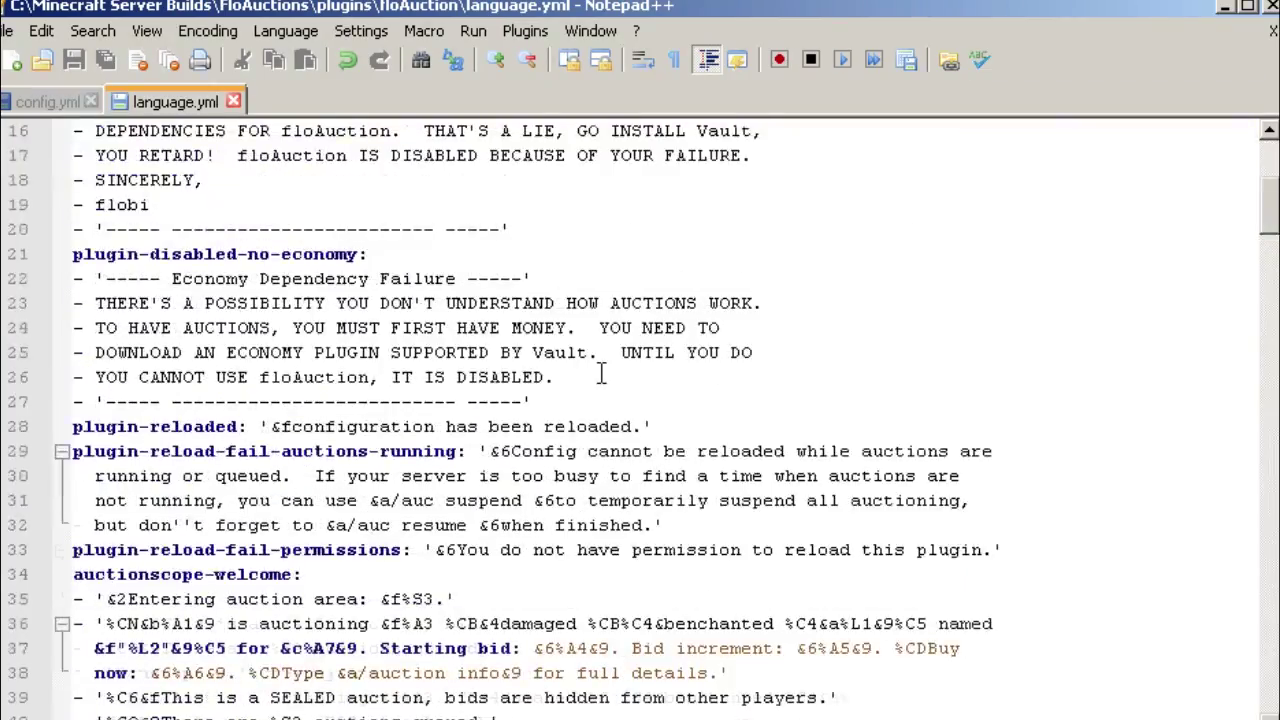
scroll(601, 374, "down", 12)
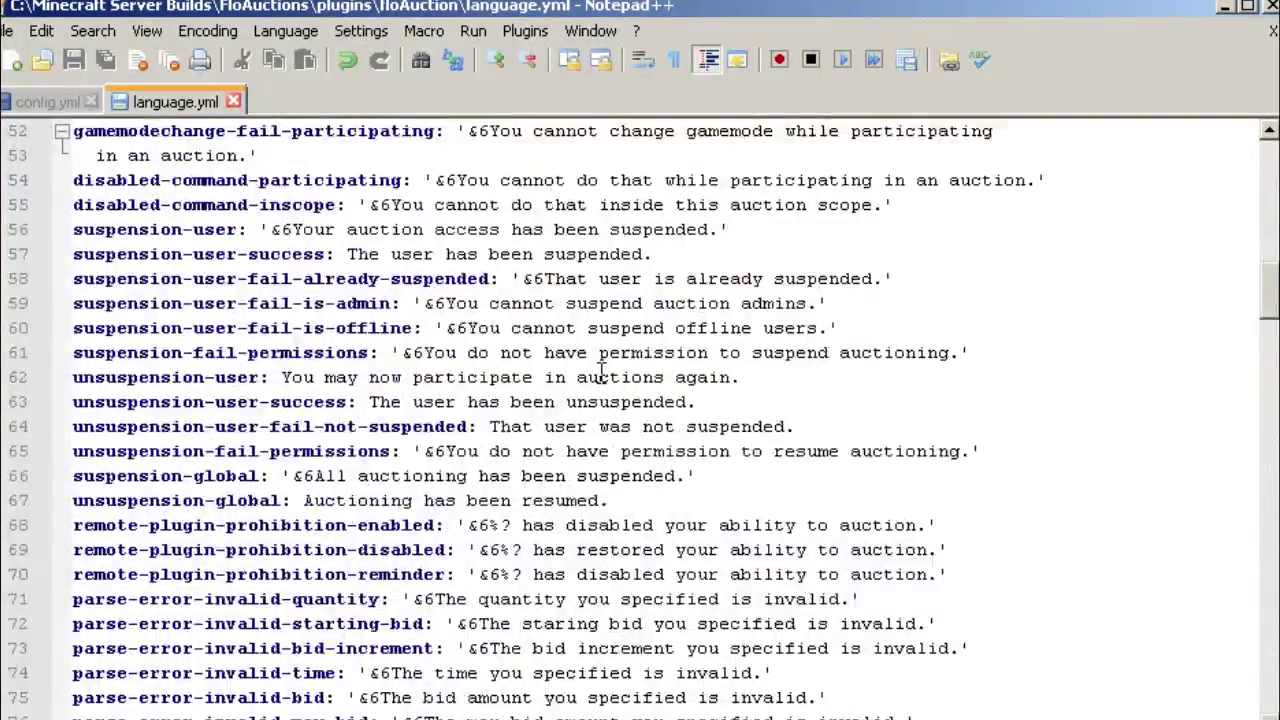
scroll(601, 374, "down", 20)
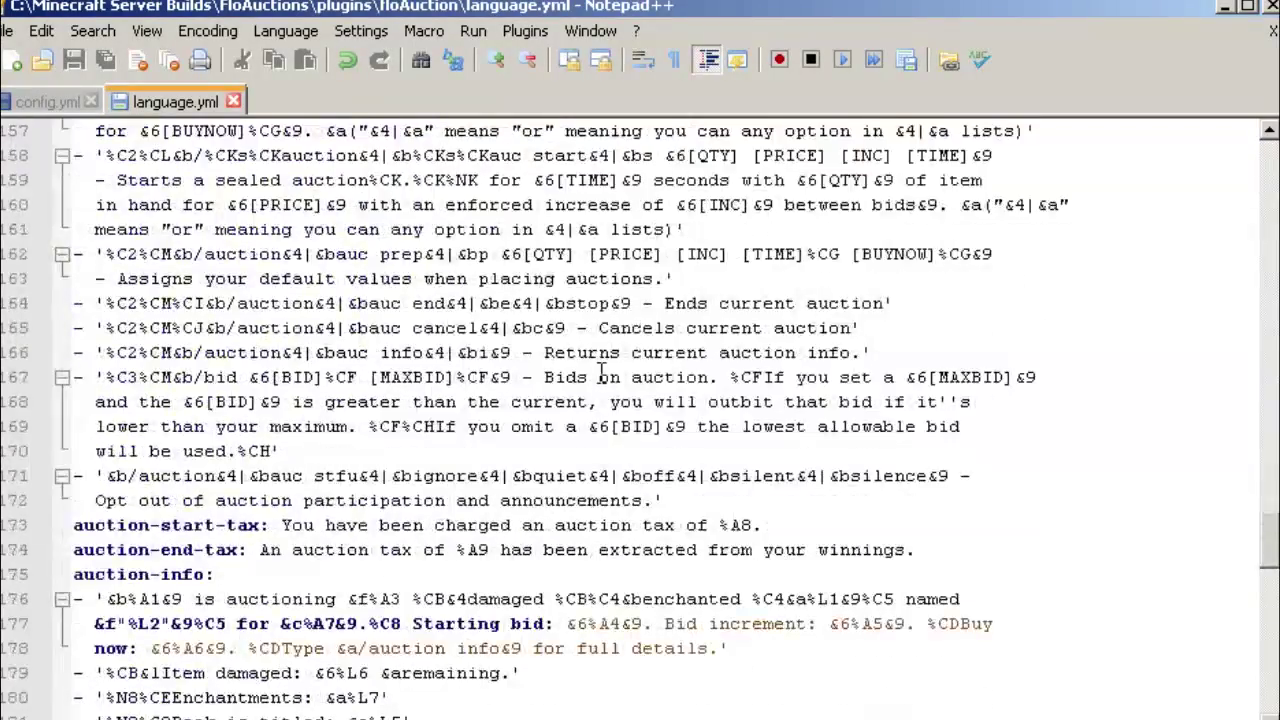
scroll(601, 373, "down", 20)
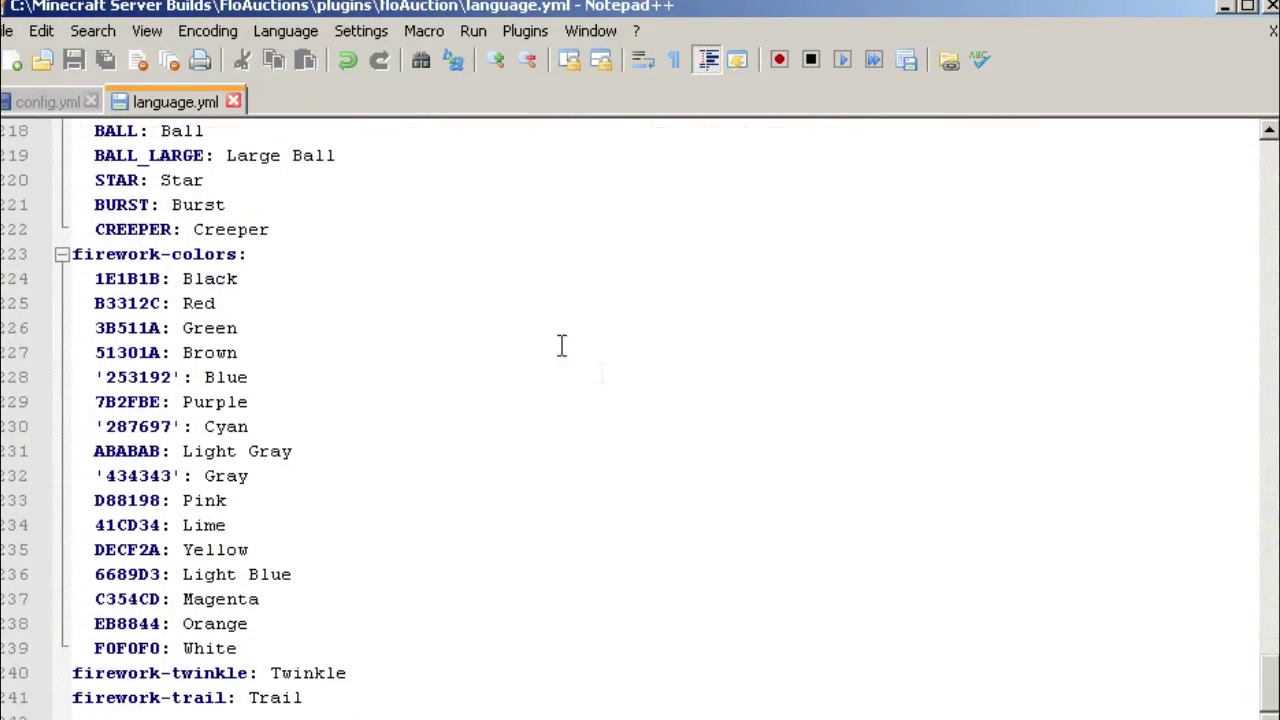
left_click(232, 101)
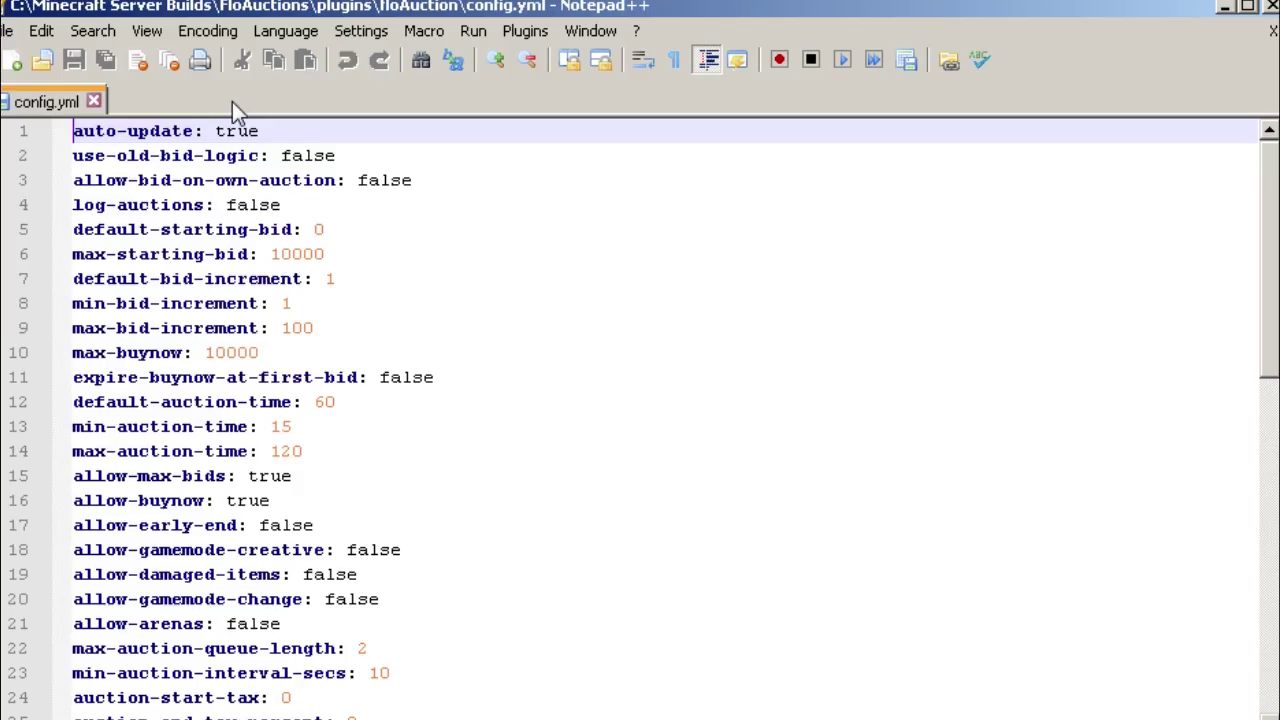
Examine the bid, auction-time and permission settings in floAuction's config.yml down to the auction-start-tax line.
left_click(736, 333)
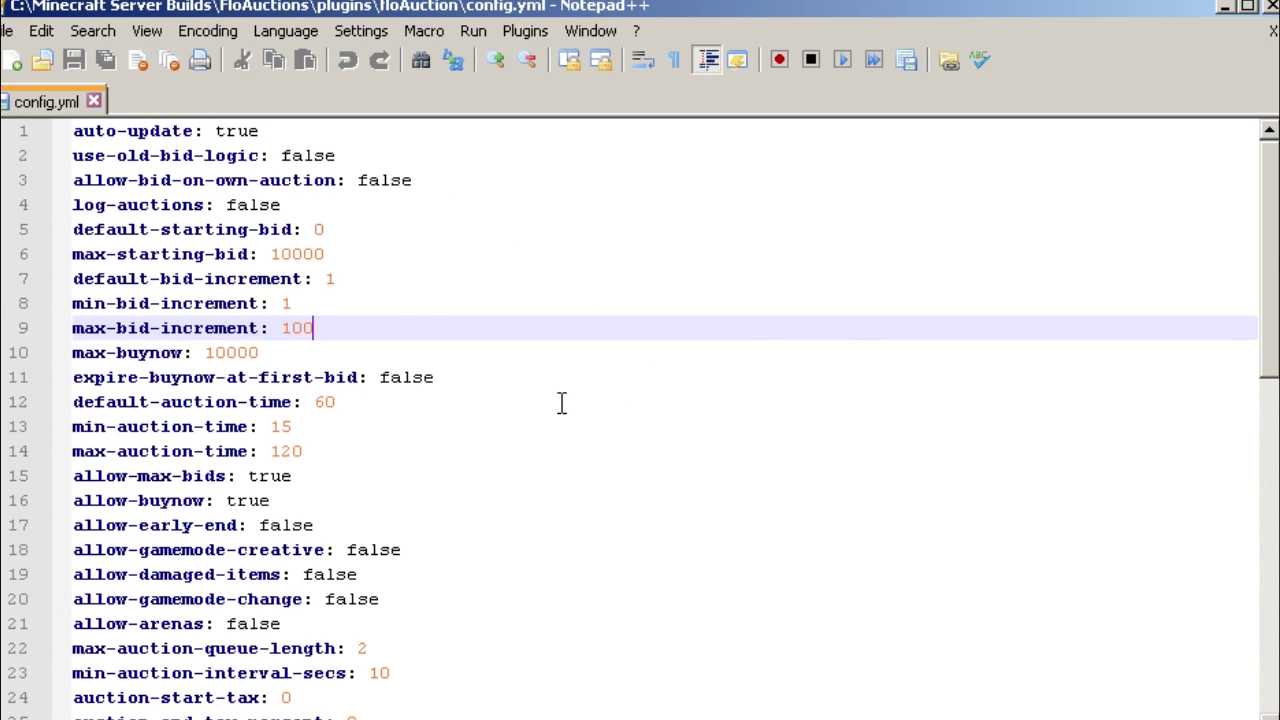
scroll(560, 400, "down", 4)
scroll(562, 403, "up", 4)
scroll(574, 526, "down", 4)
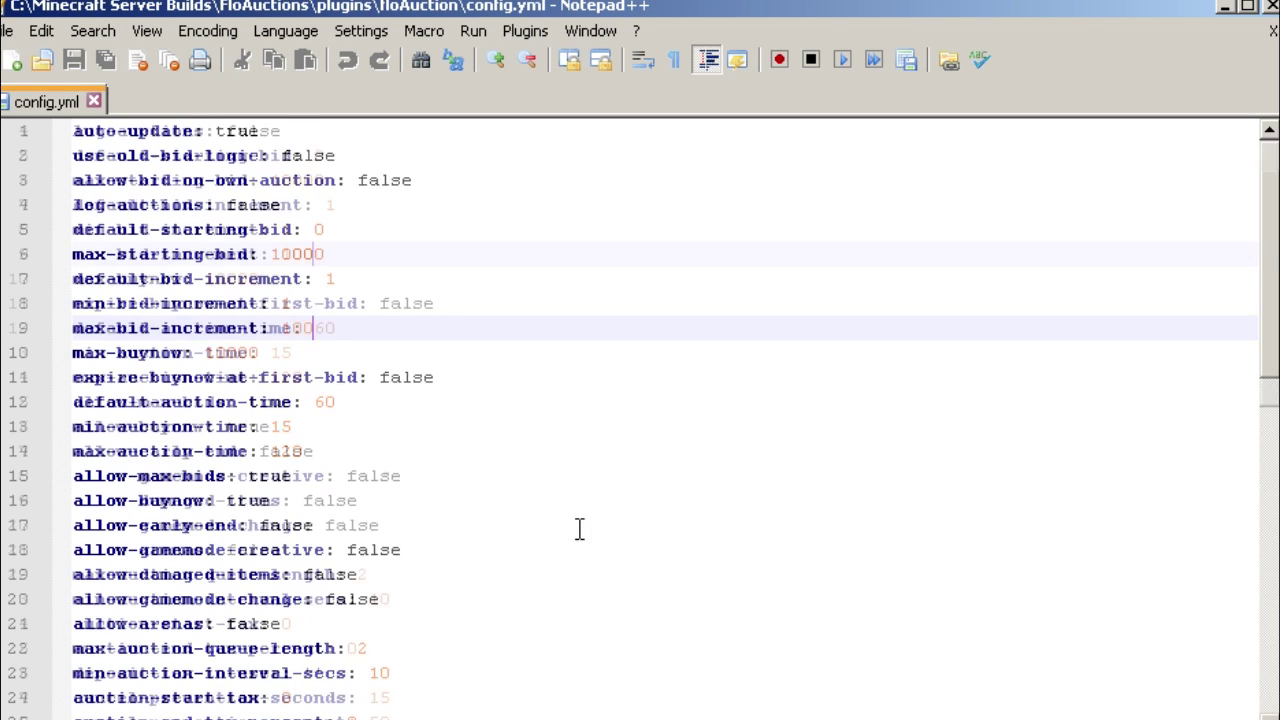
left_click(290, 401)
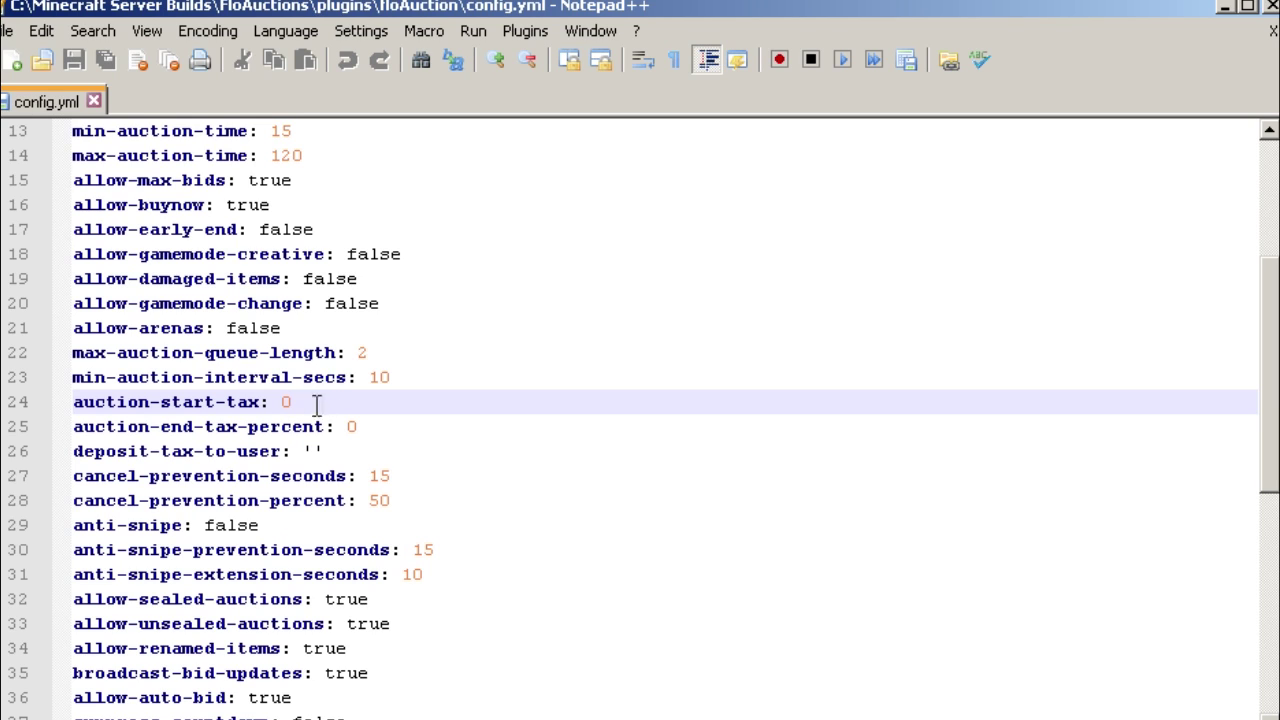
Examine the auction-end-tax, deposit-tax-to-user, cancel-prevention and anti-snipe settings in floAuction's config.yml.
left_click(363, 424)
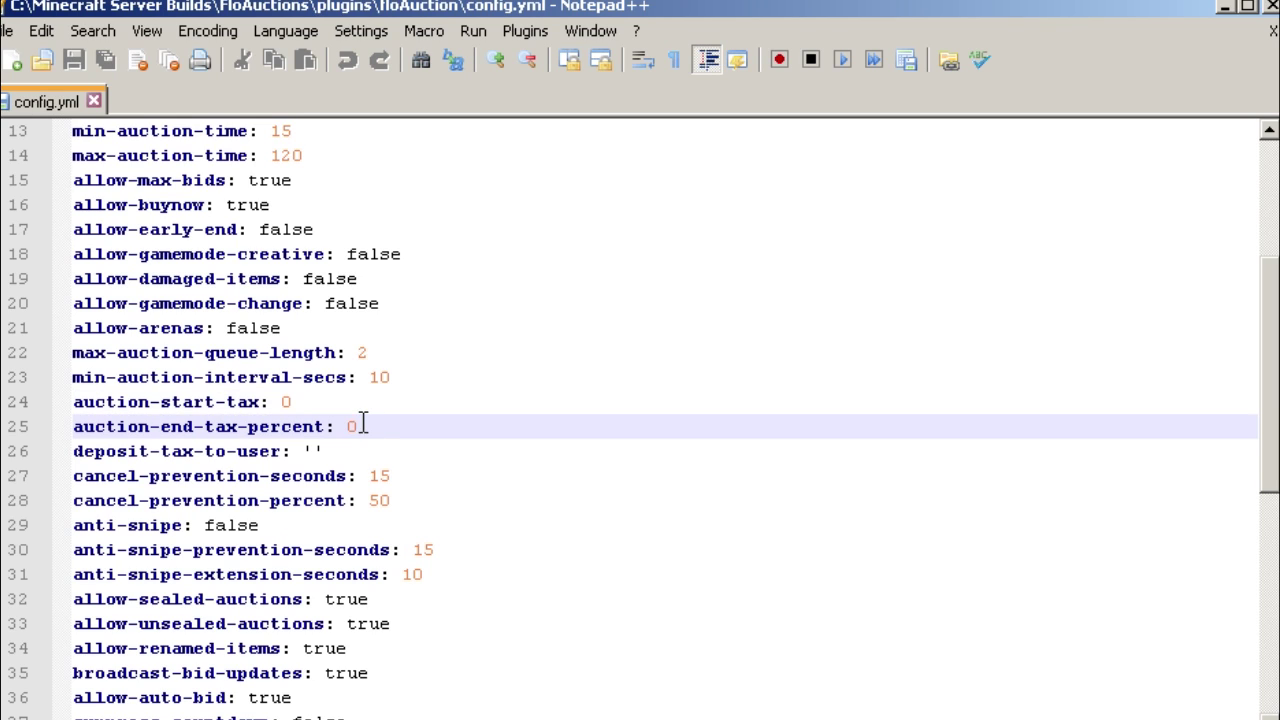
double_click(351, 427)
left_click(356, 427)
left_click(64, 462)
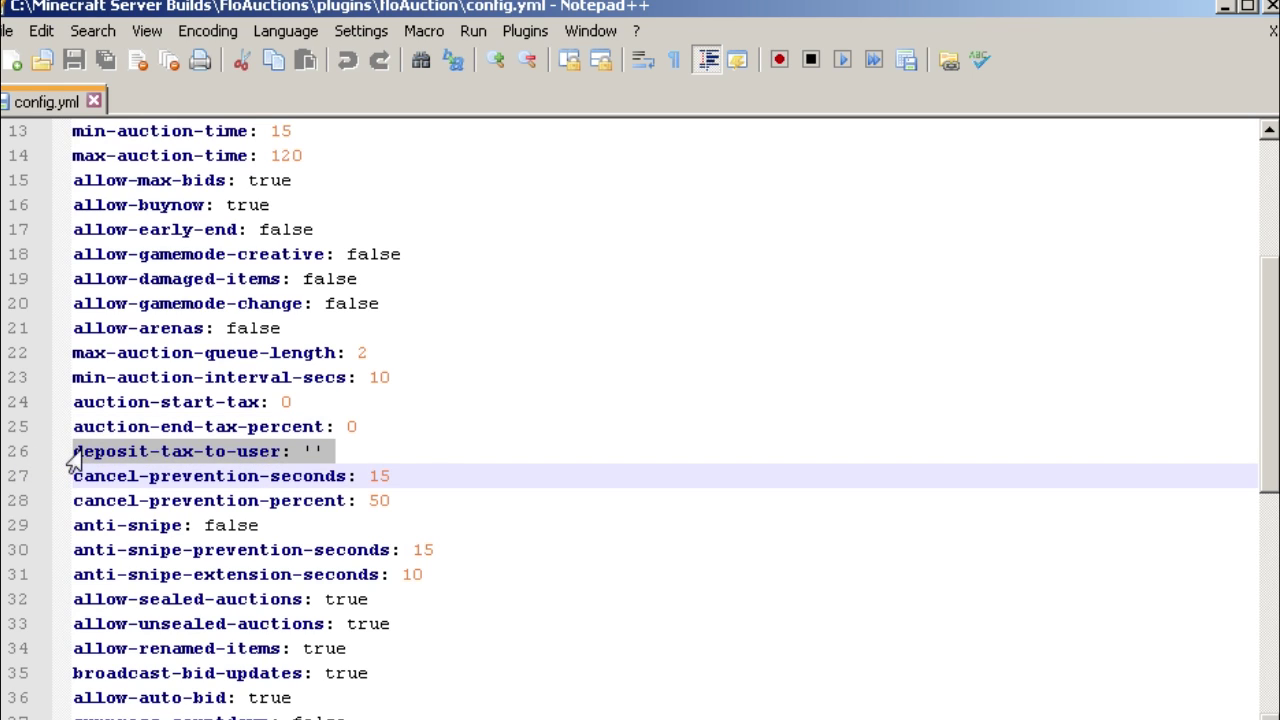
left_click(316, 452)
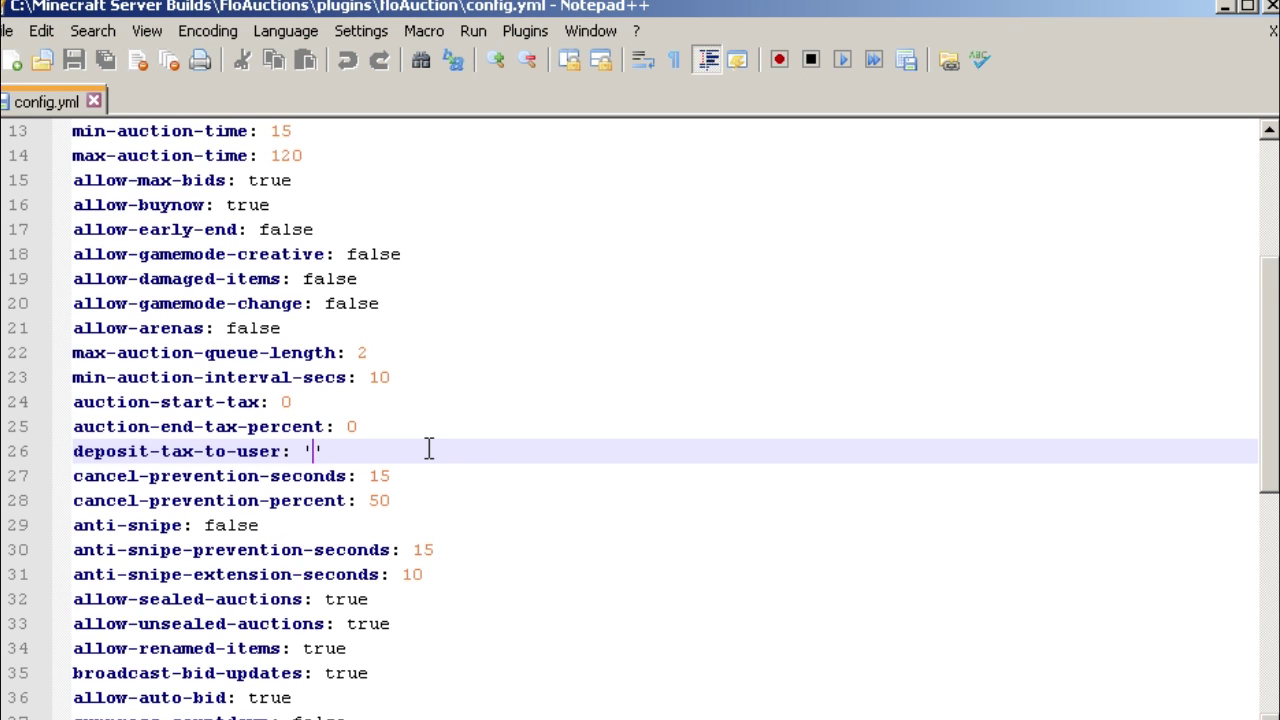
scroll(428, 450, "down", 1)
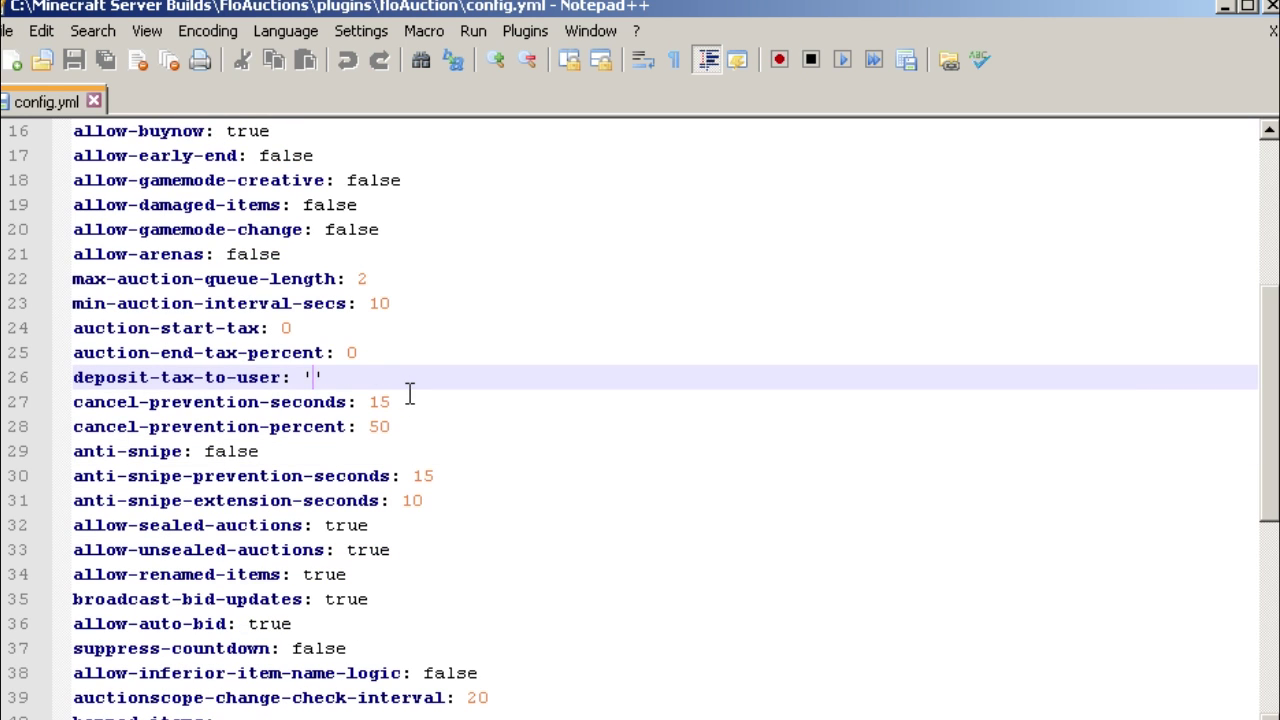
scroll(410, 395, "down", 1)
left_click_drag(316, 374, 204, 377)
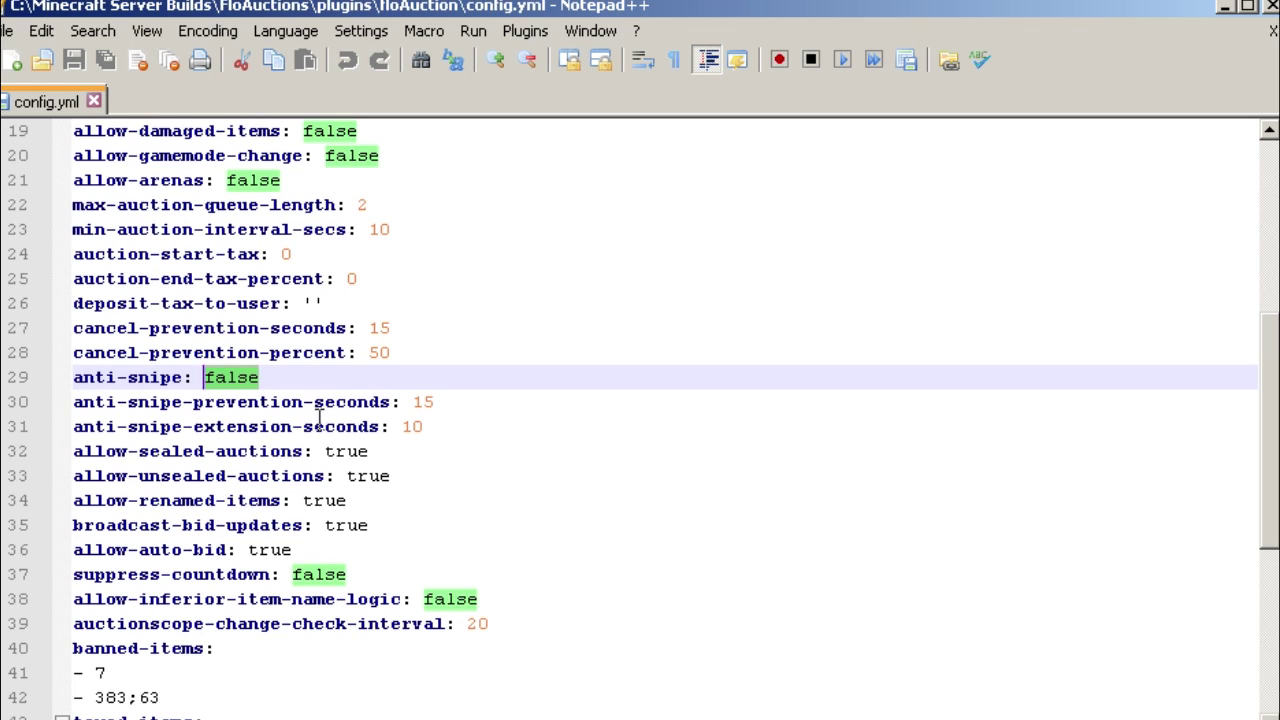
left_click(441, 401)
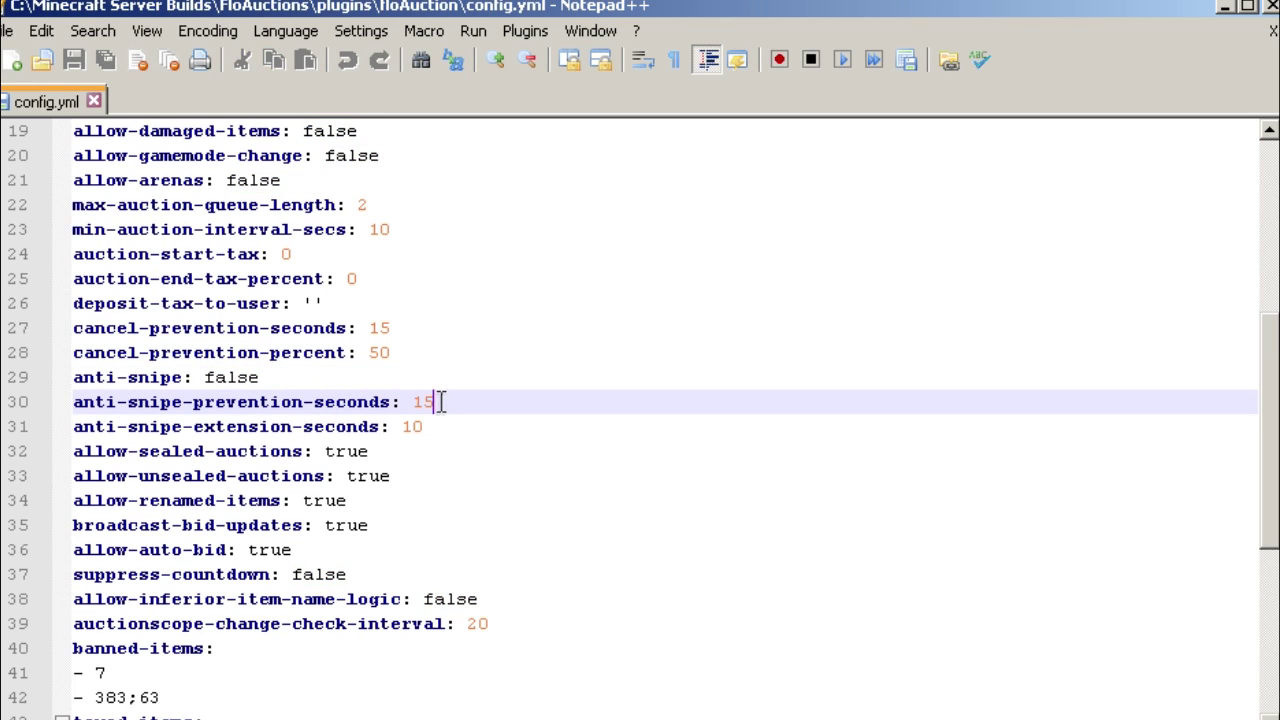
left_click(441, 426)
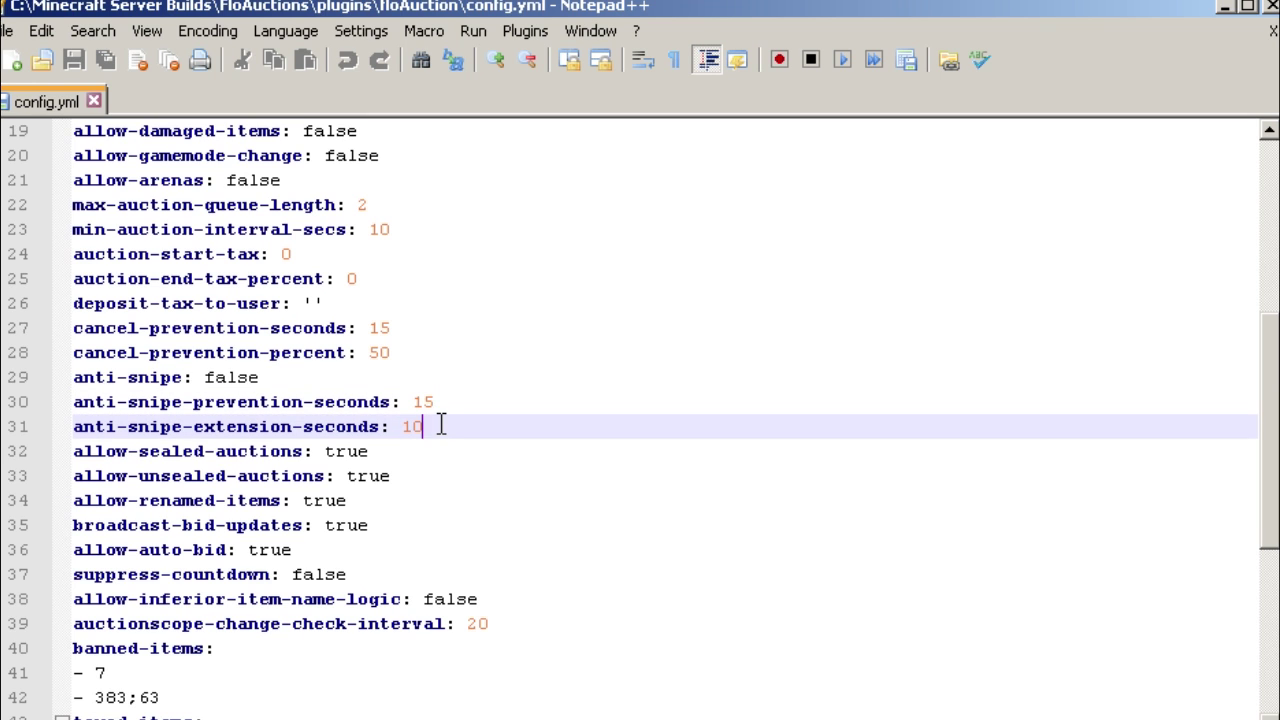
Examine the banned-items, taxed-items, disabled-commands and banned-lore entries further down in config.yml.
scroll(441, 426, "down", 3)
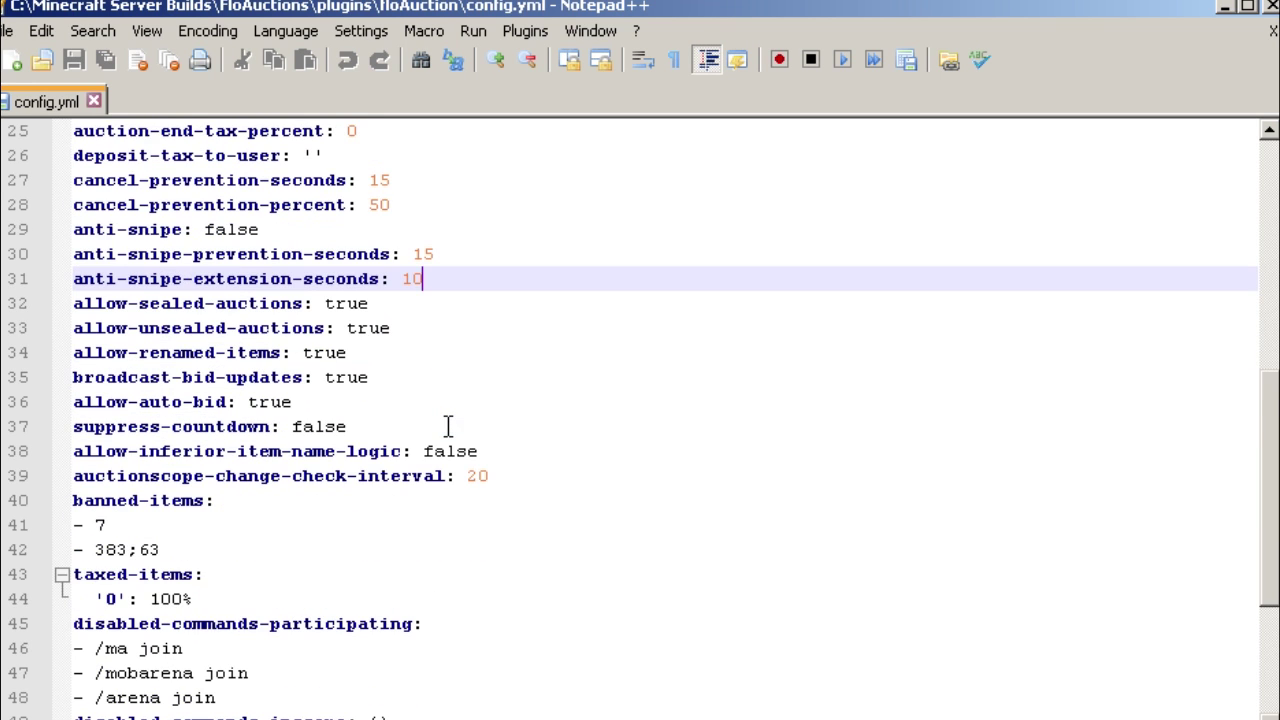
left_click_drag(180, 477, 74, 451)
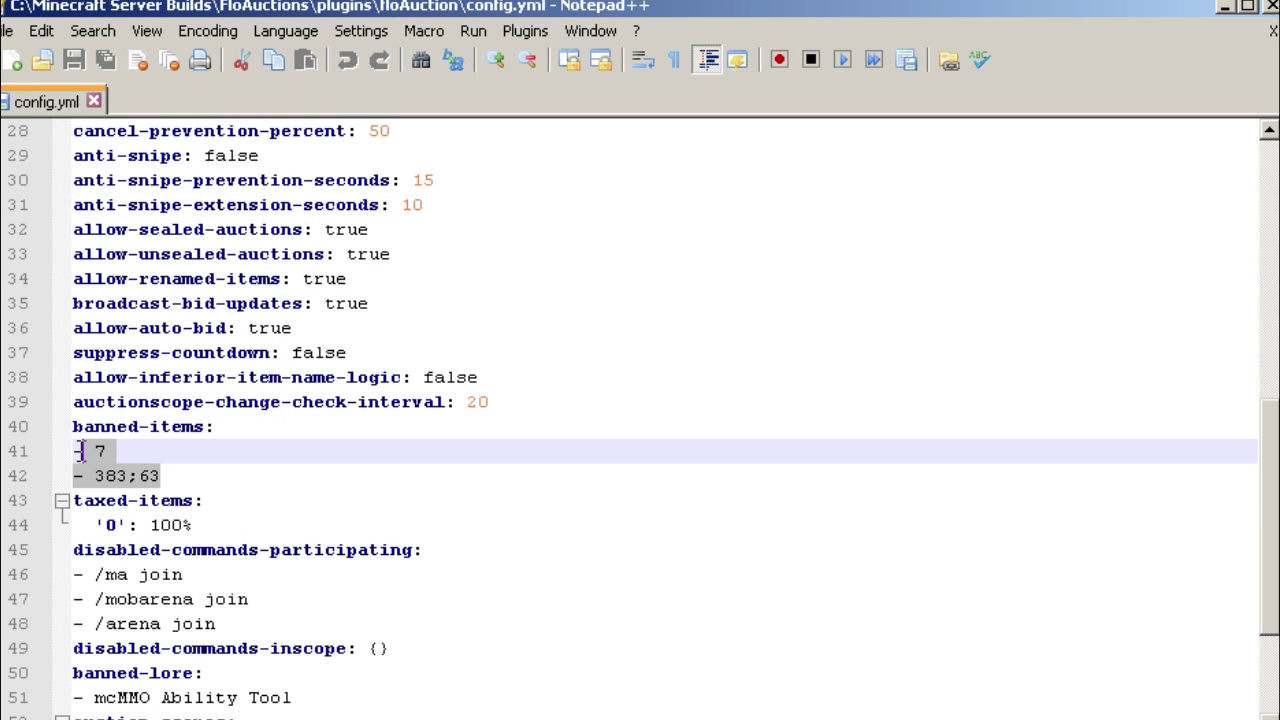
left_click(103, 452)
left_click(127, 476)
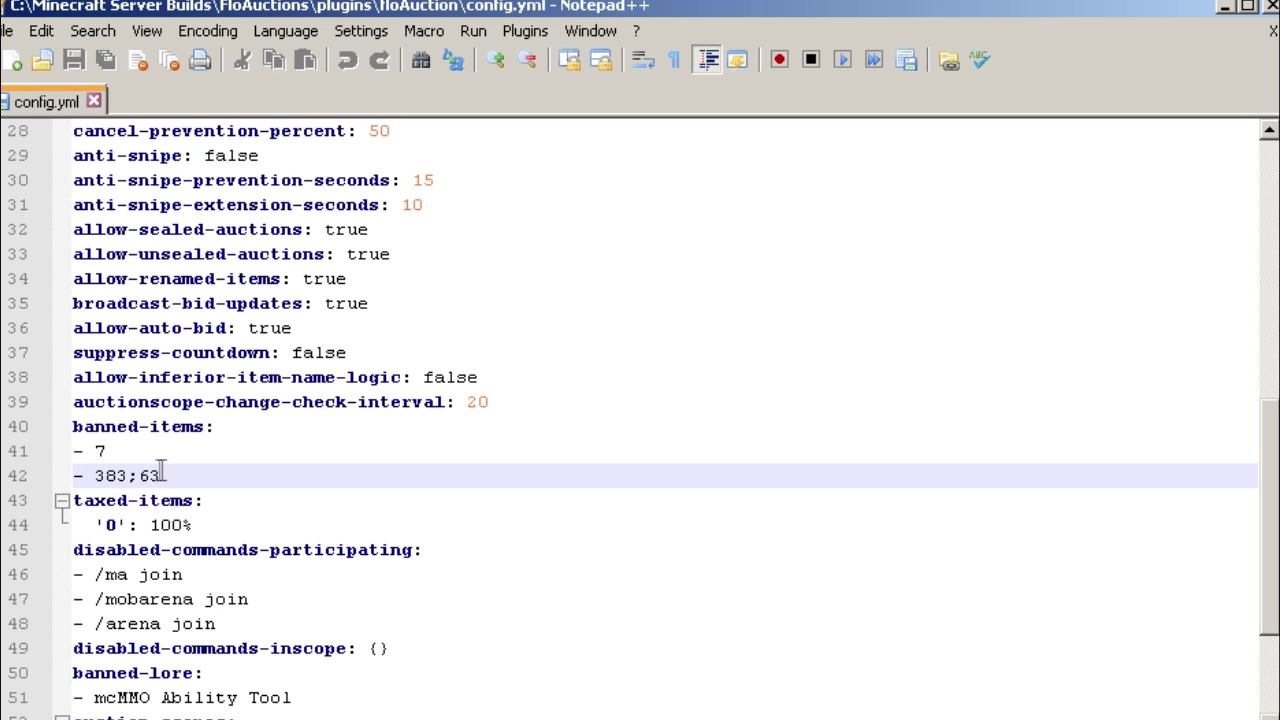
scroll(316, 486, "down", 1)
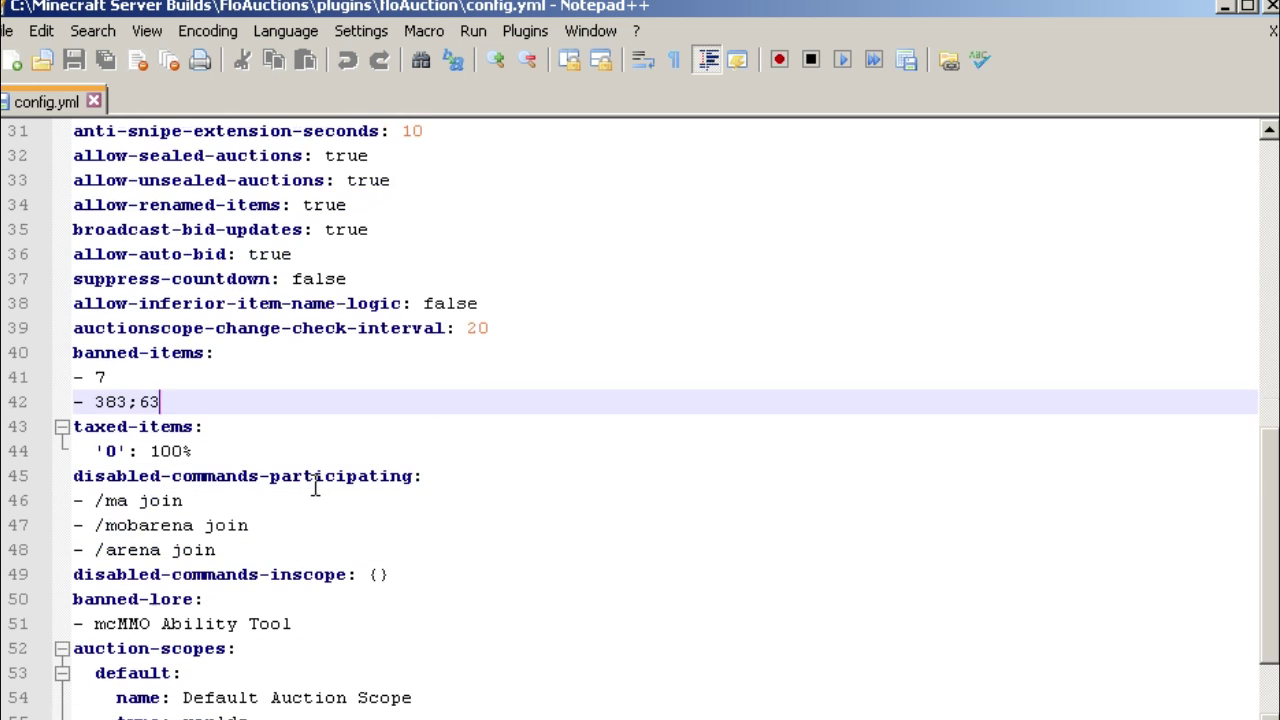
left_click(119, 450)
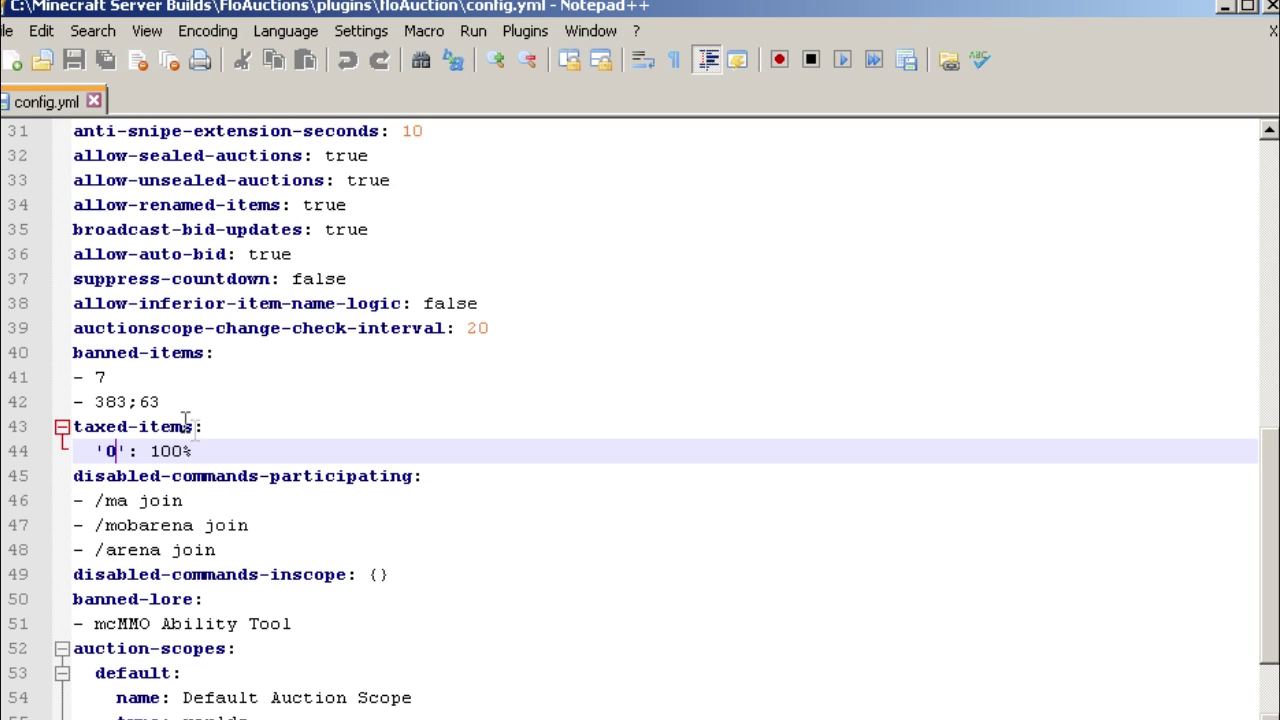
left_click(206, 478)
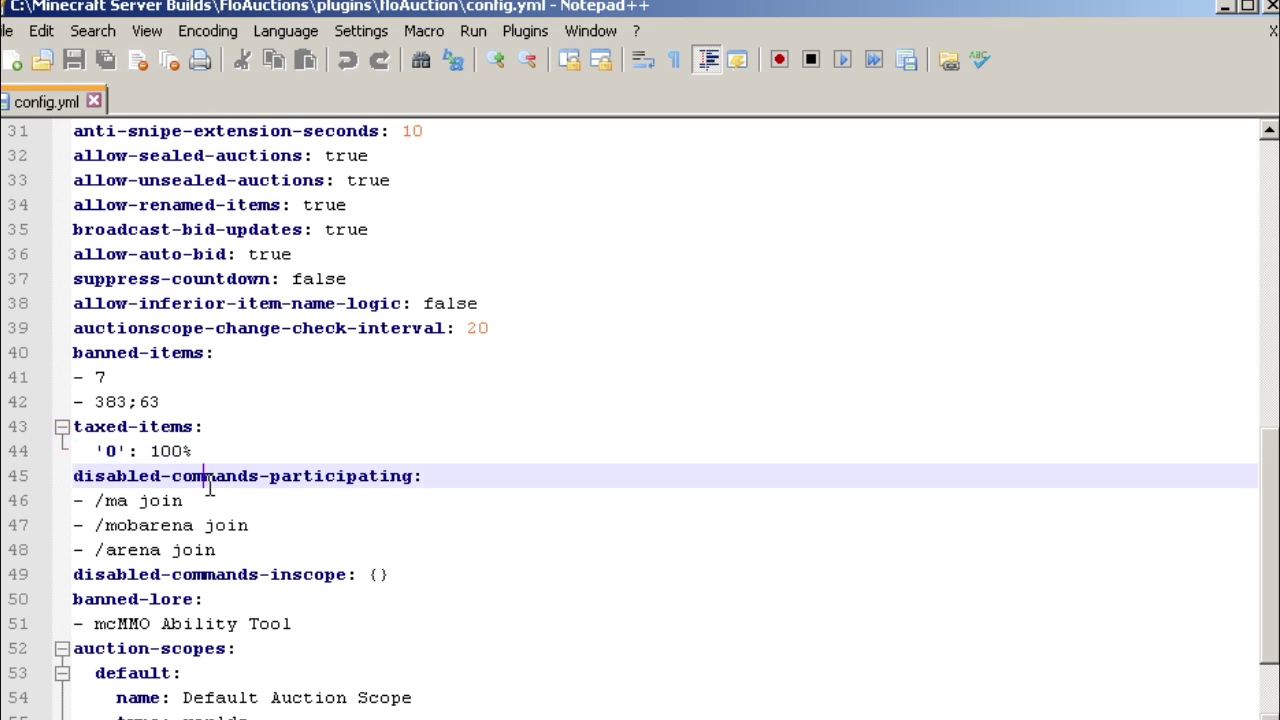
left_click(219, 503)
scroll(219, 503, "down", 1)
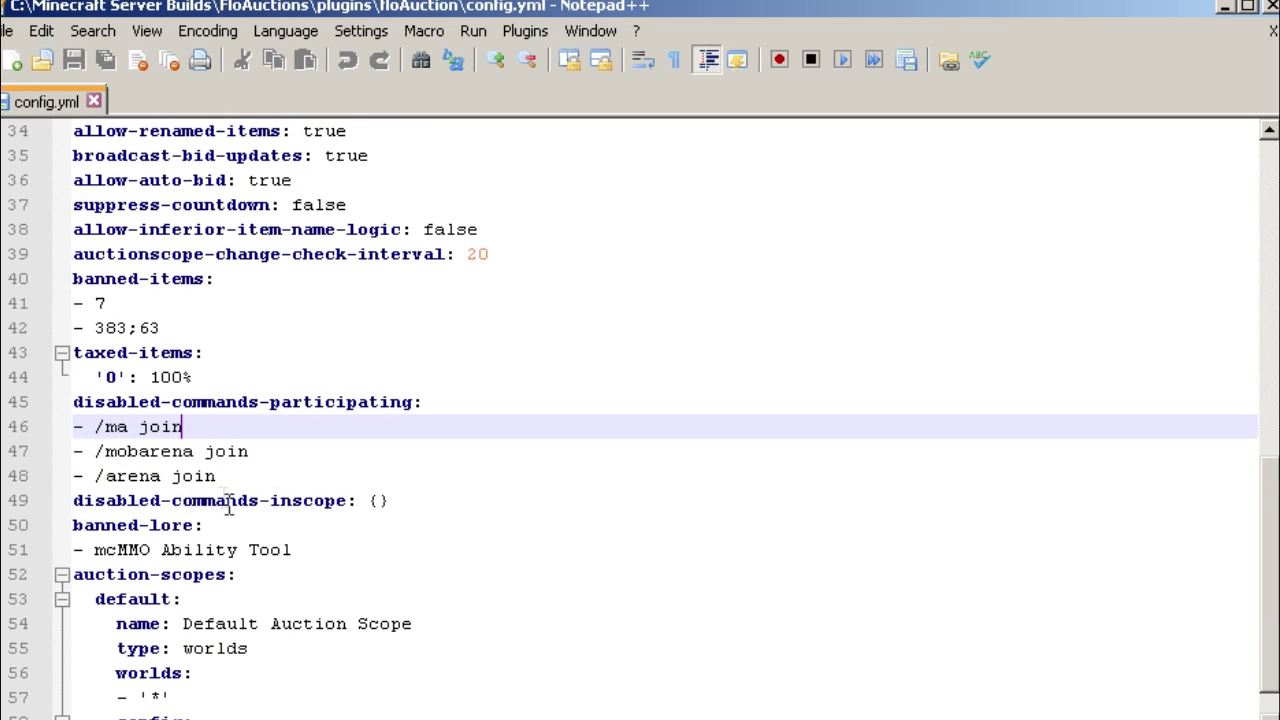
left_click_drag(228, 477, 68, 428)
left_click(130, 428)
scroll(406, 451, "down", 1)
left_click_drag(327, 505, 45, 505)
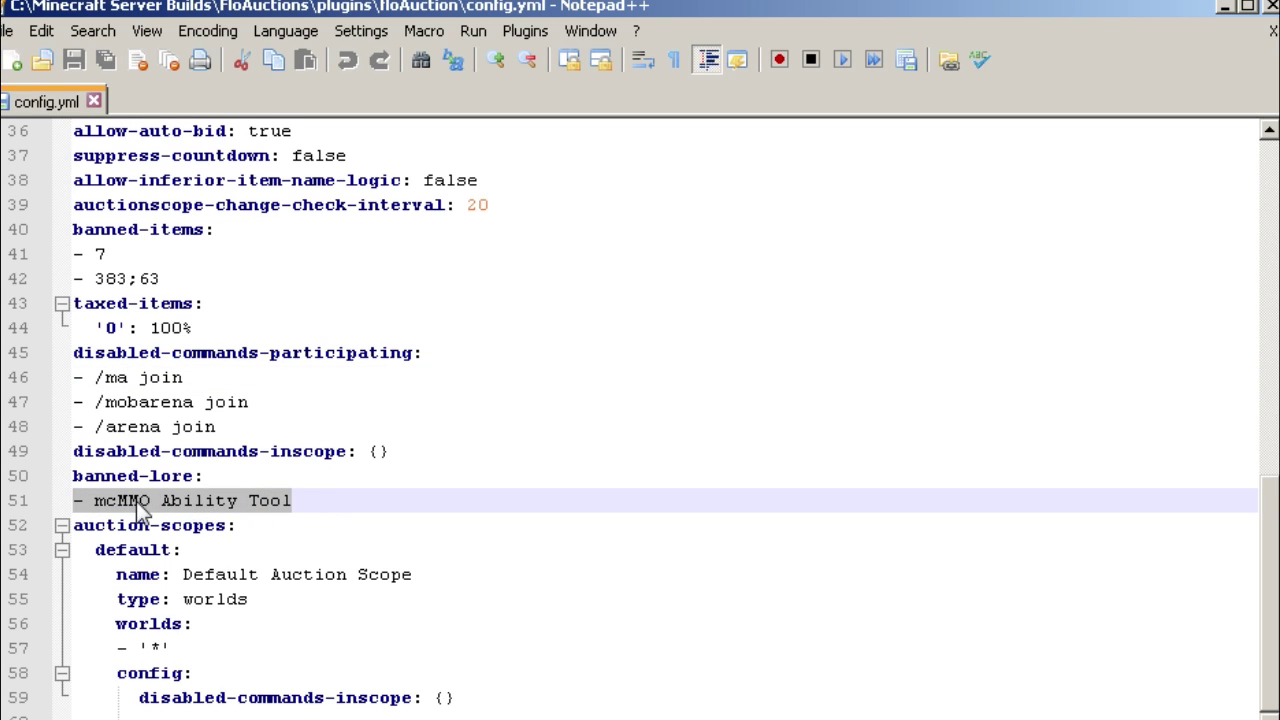
left_click(345, 490)
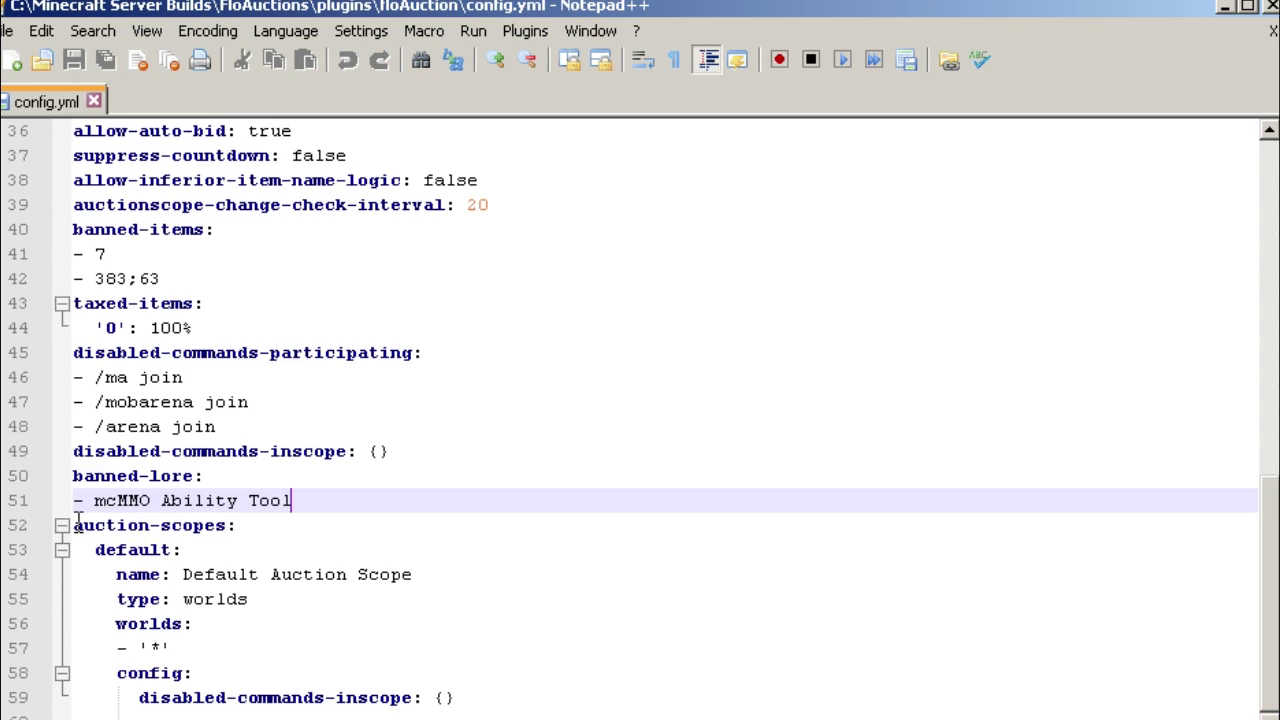
Examine the auction-scopes block at the end of config.yml, including its default scope name, worlds list and disabled-commands-inscope entry.
left_click_drag(78, 522, 260, 523)
left_click(255, 533)
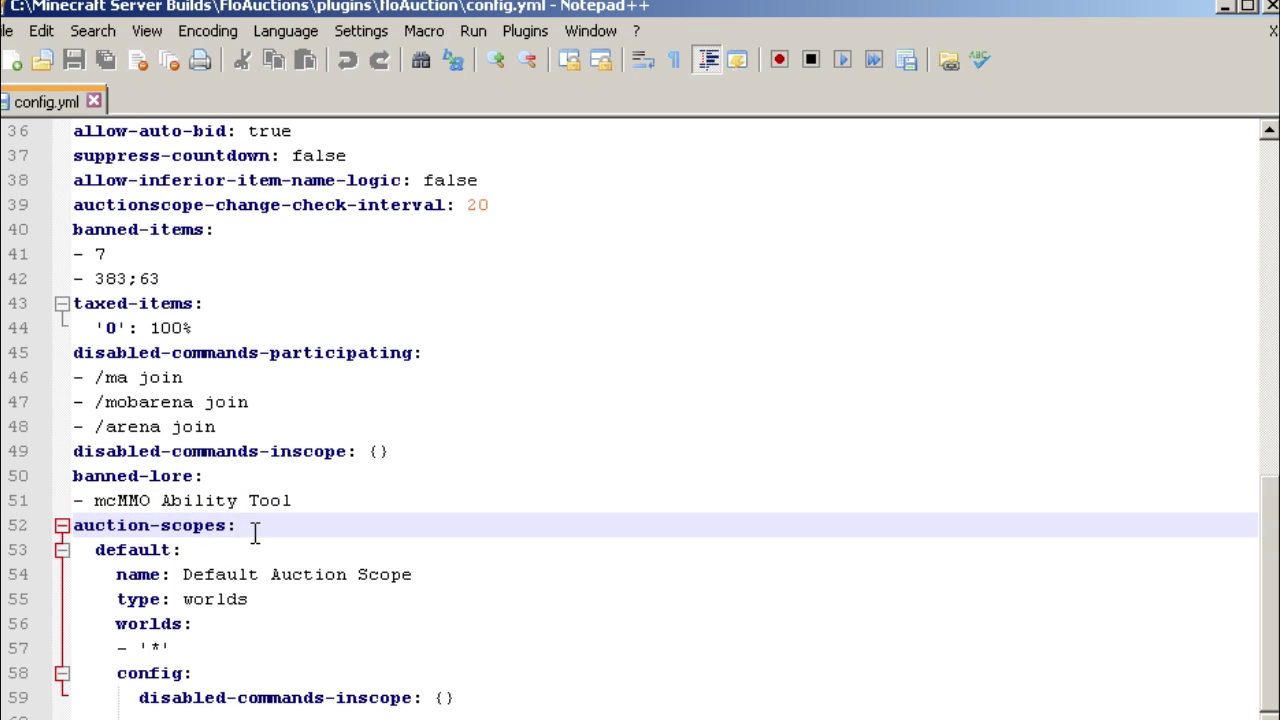
left_click(168, 648)
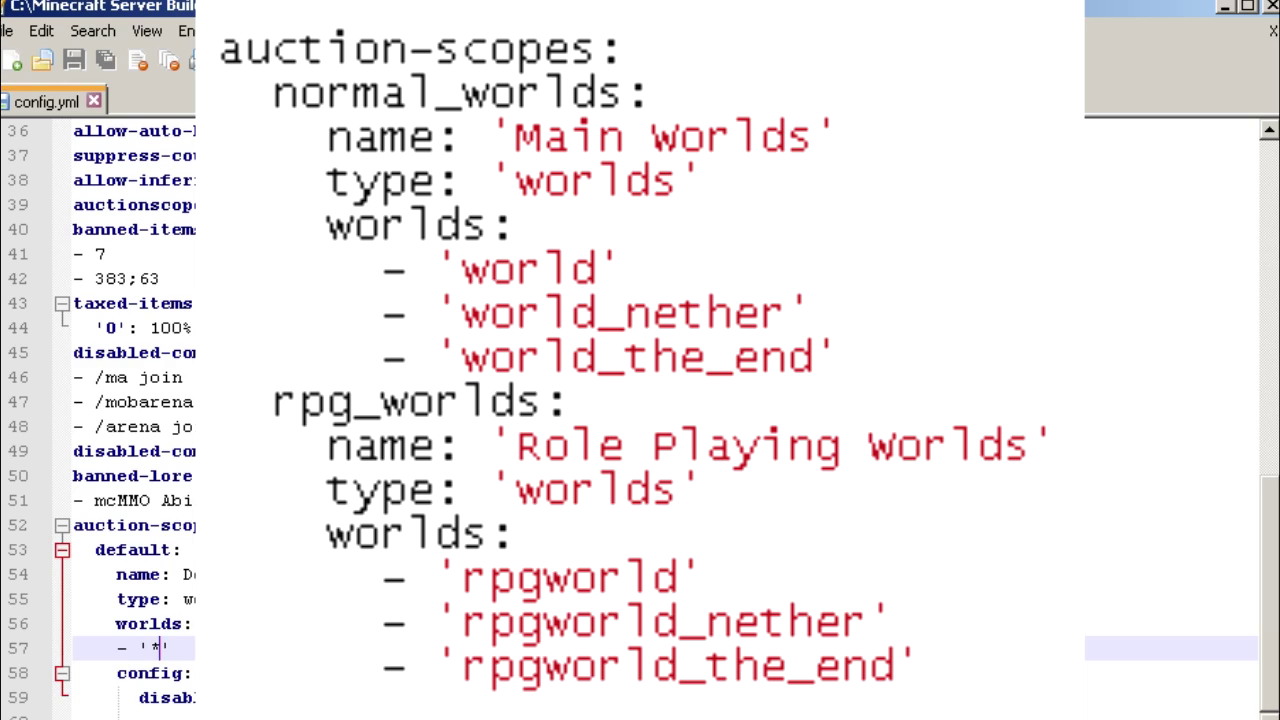
left_click(160, 712)
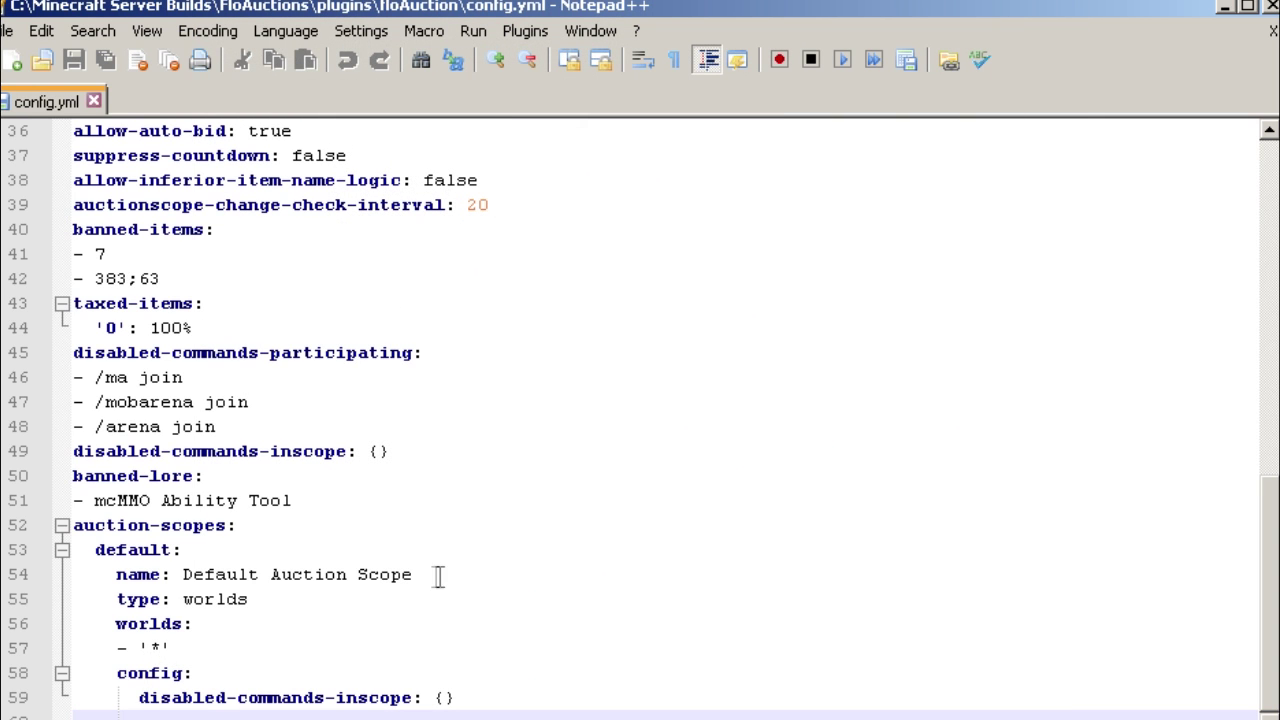
left_click_drag(437, 574, 183, 575)
left_click(514, 683)
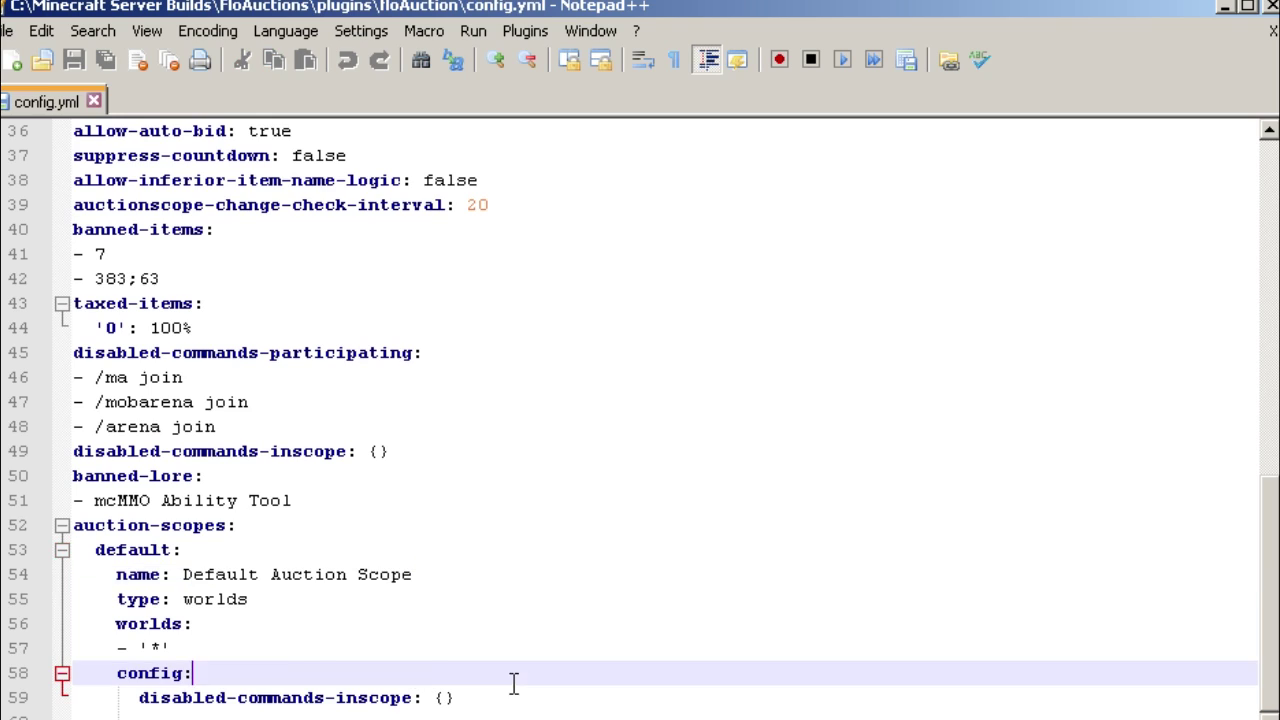
left_click(205, 715)
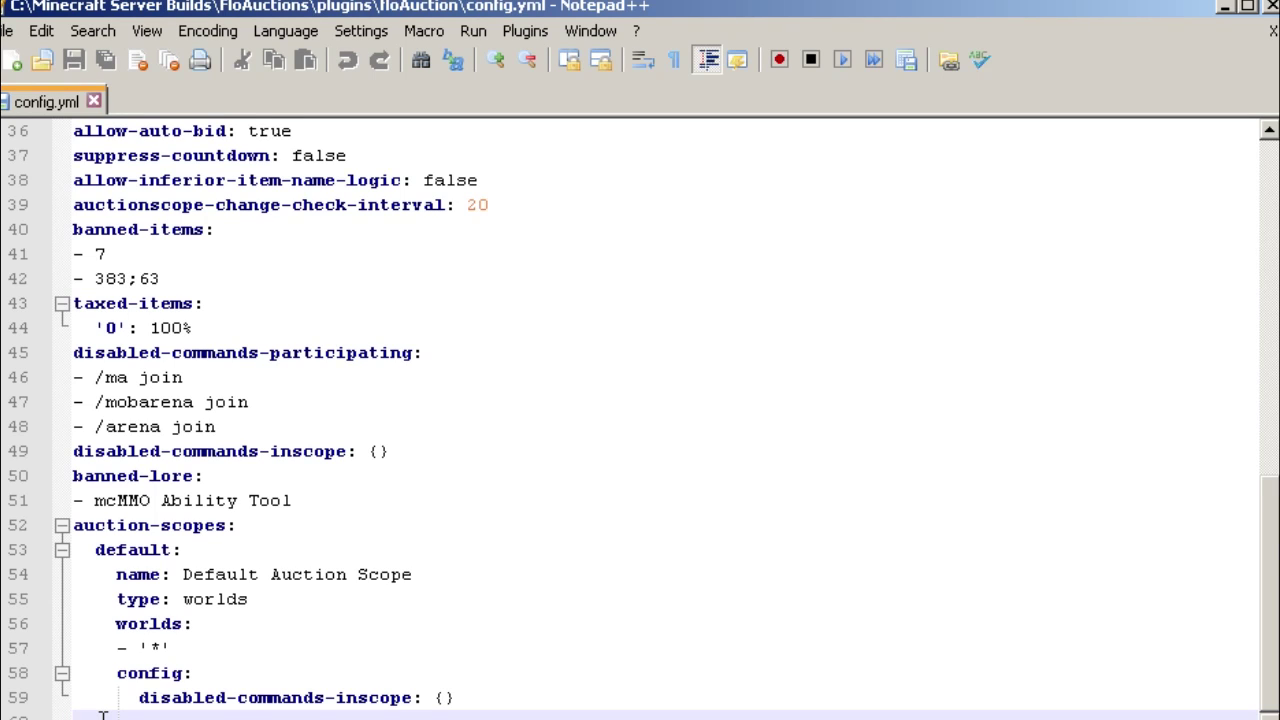
key("shift+Up")
key("shift+Up")
key("shift+Up")
key("shift+Up")
key("shift+Up")
key("shift+Up")
key("shift+Up")
key("shift+Up")
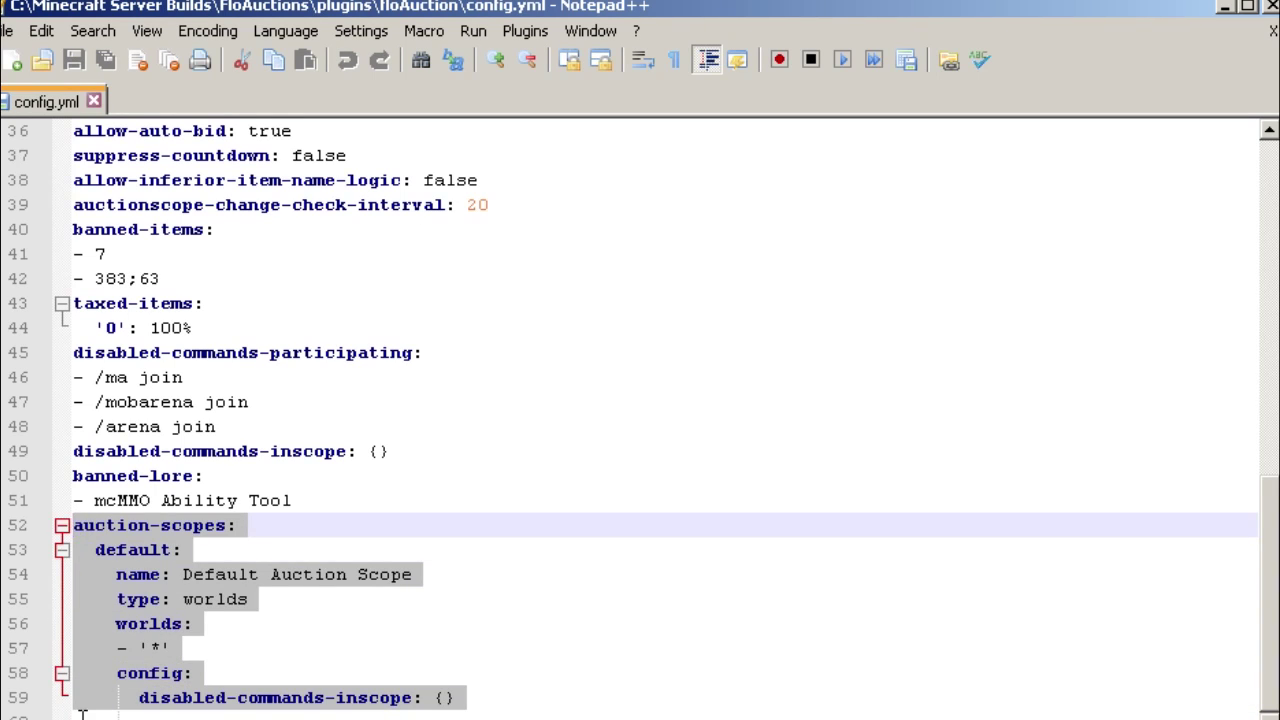
left_click(82, 714)
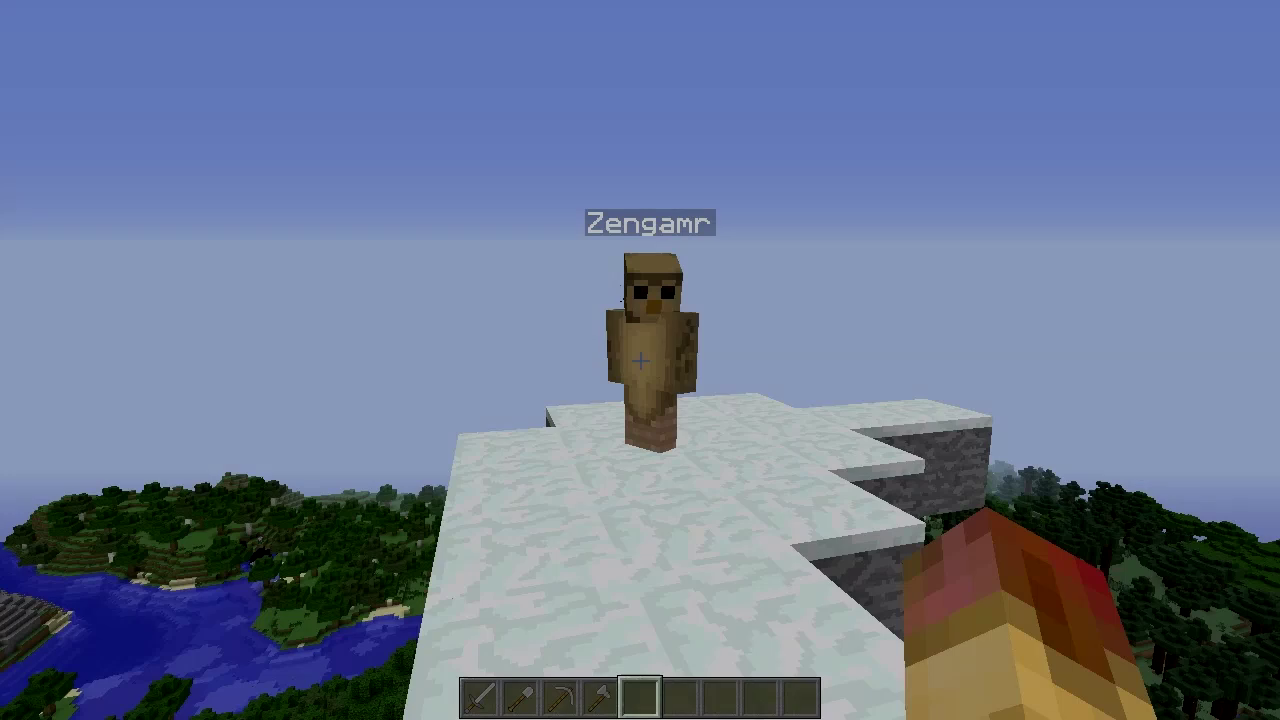
Switch to Minecraft and run /auc to list the auction commands.
key("slash")
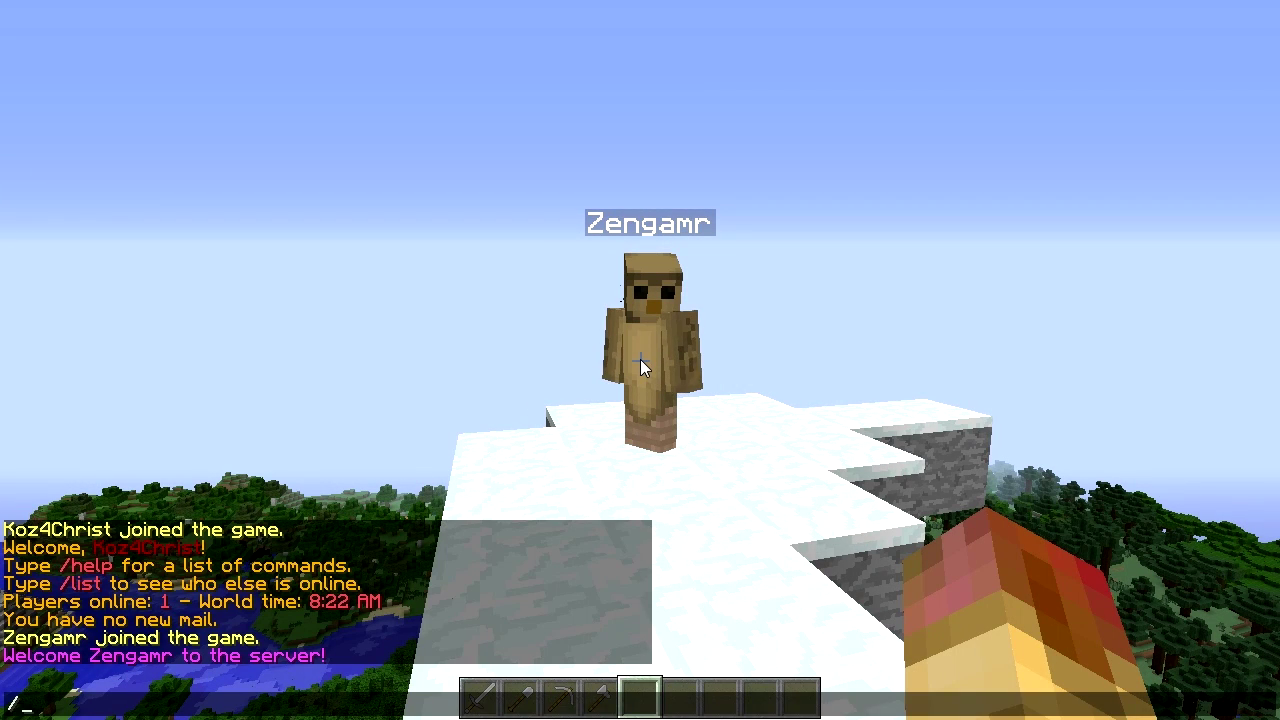
type("auc")
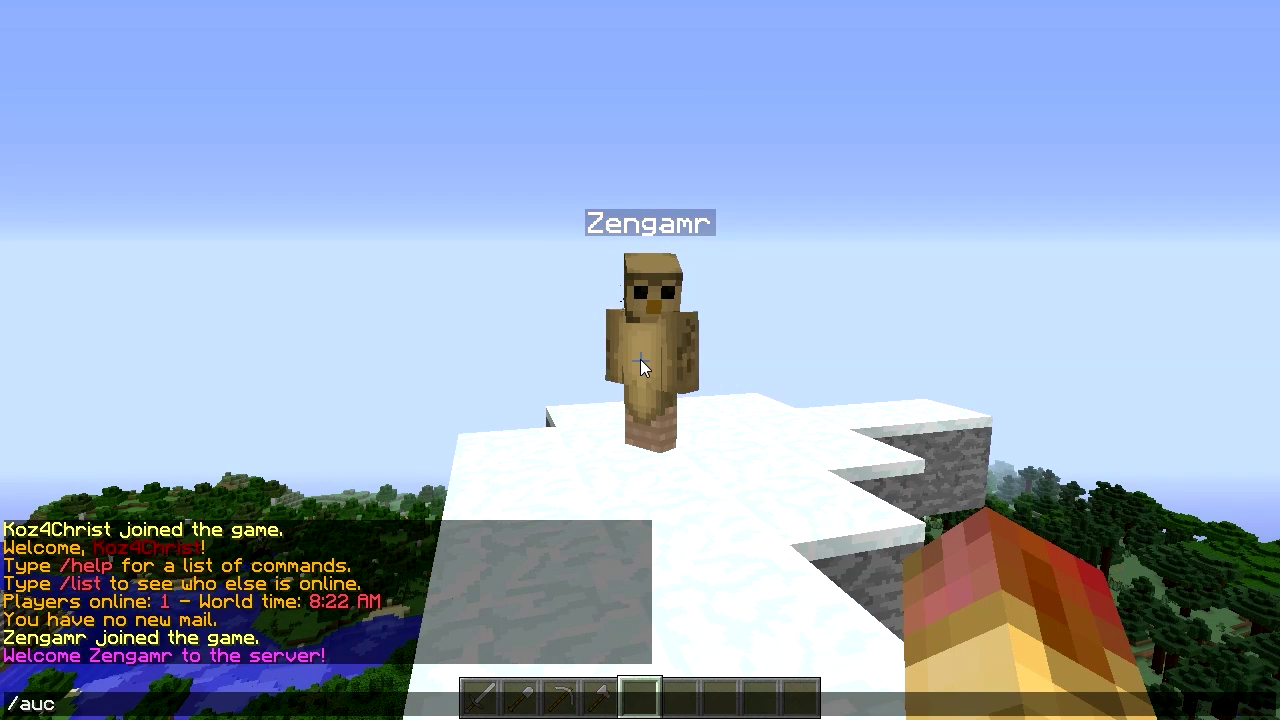
key("Return")
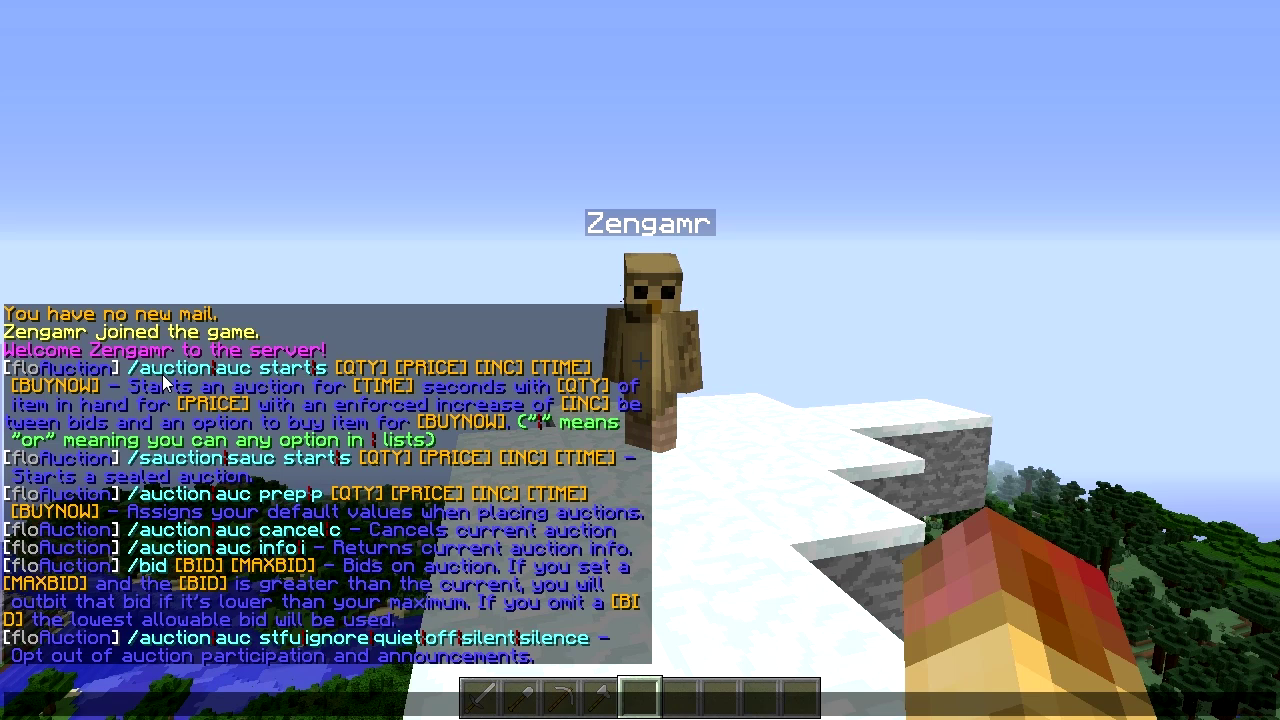
type("/acu")
key("BackSpace")
key("BackSpace")
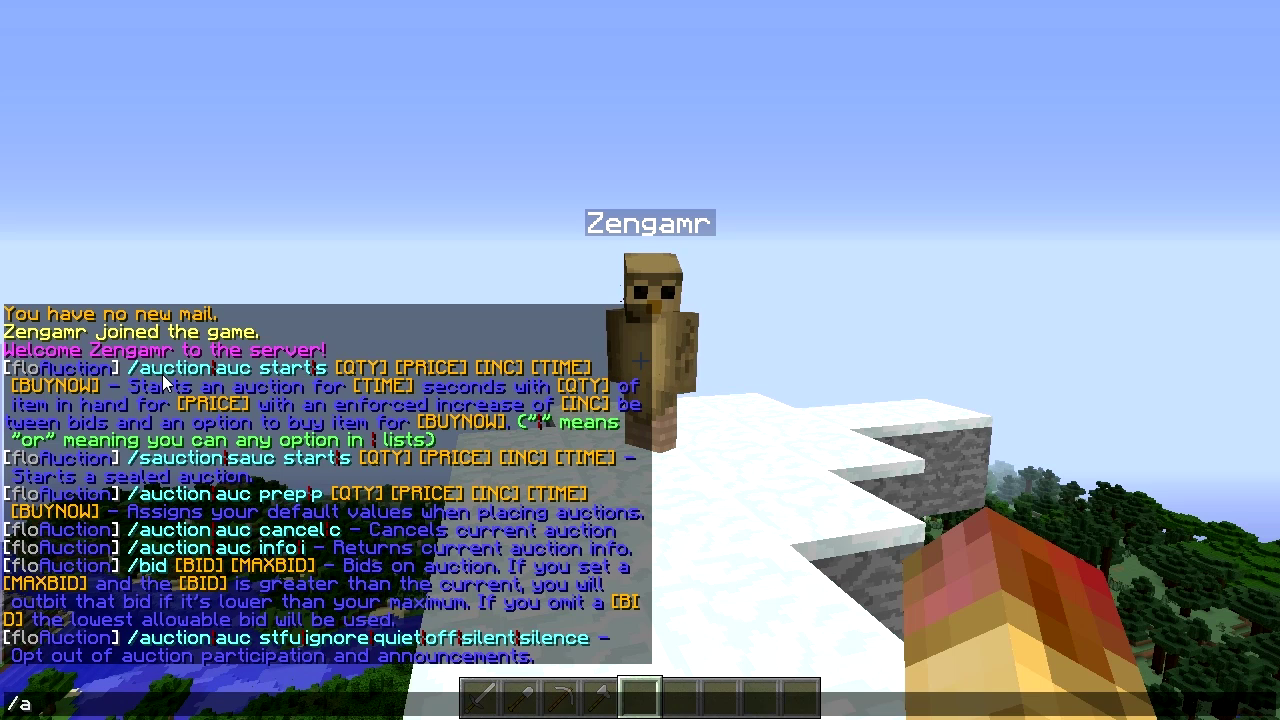
type("uc s 1")
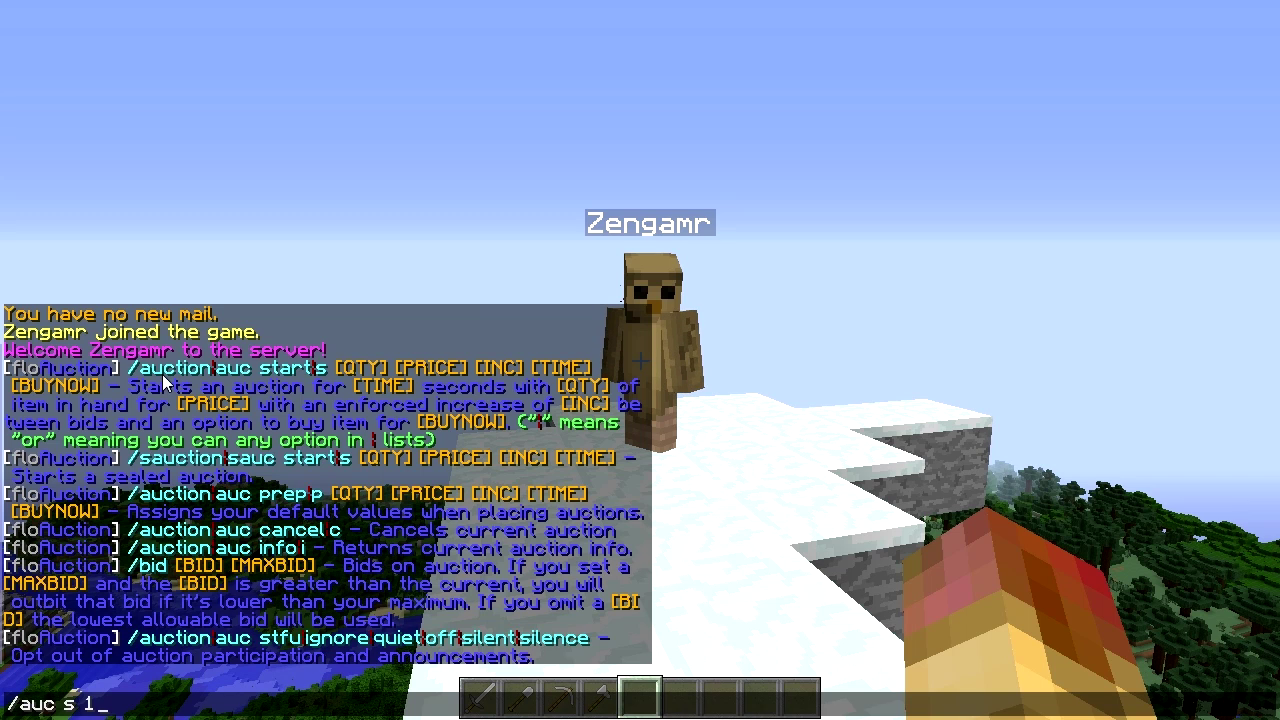
key("ctrl+a")
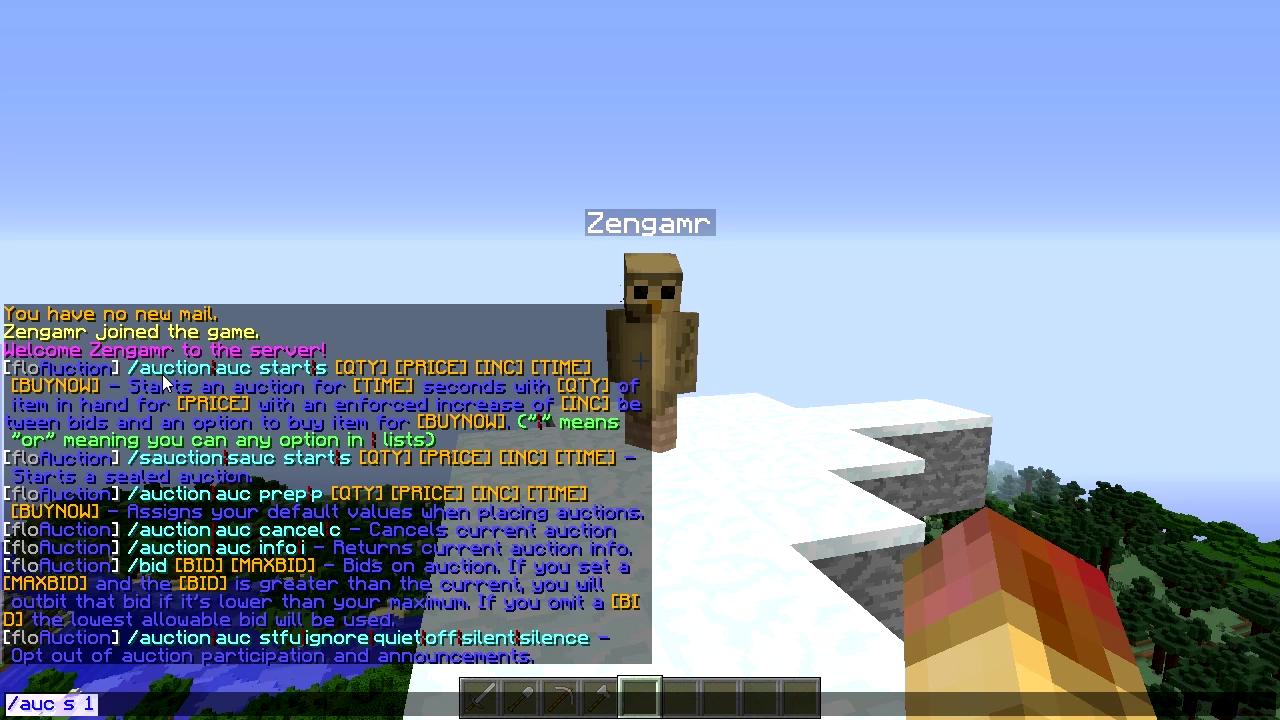
key("BackSpace")
key("Escape")
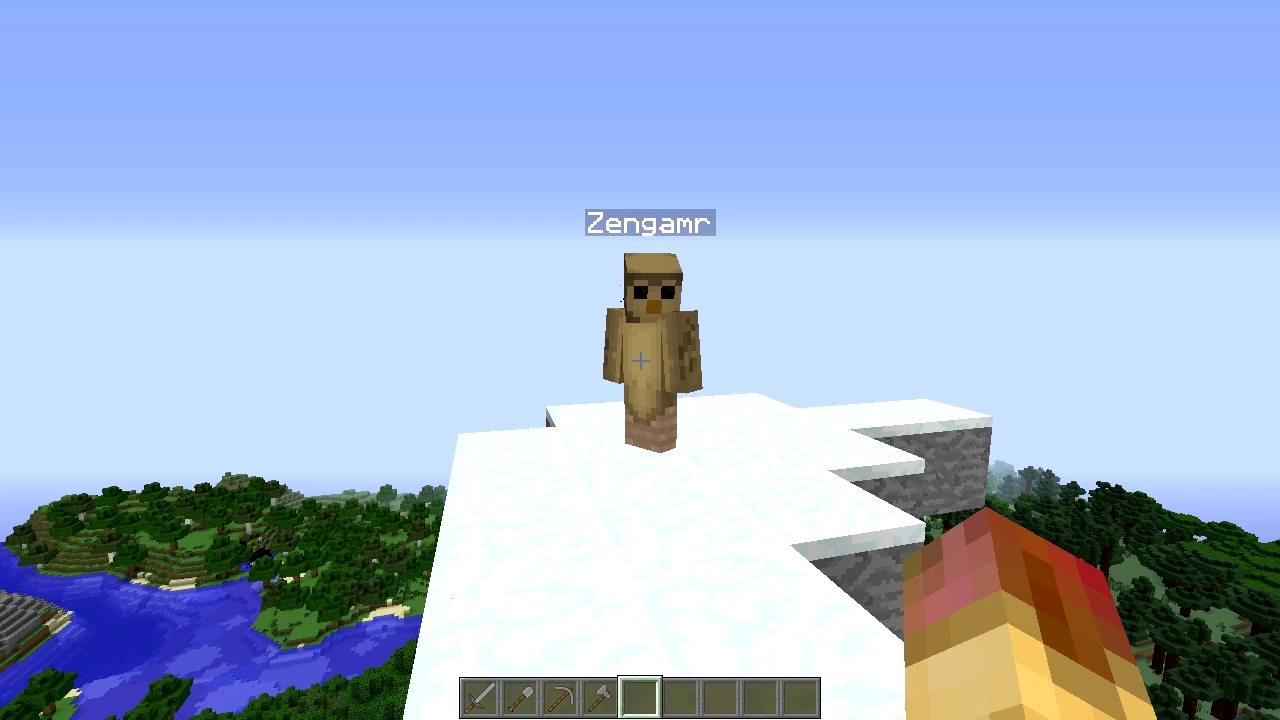
Hold the stone axe and try to start an auction for it with /auc s 1 10 5 60 50.
key("4")
key("slash")
type("auc ")
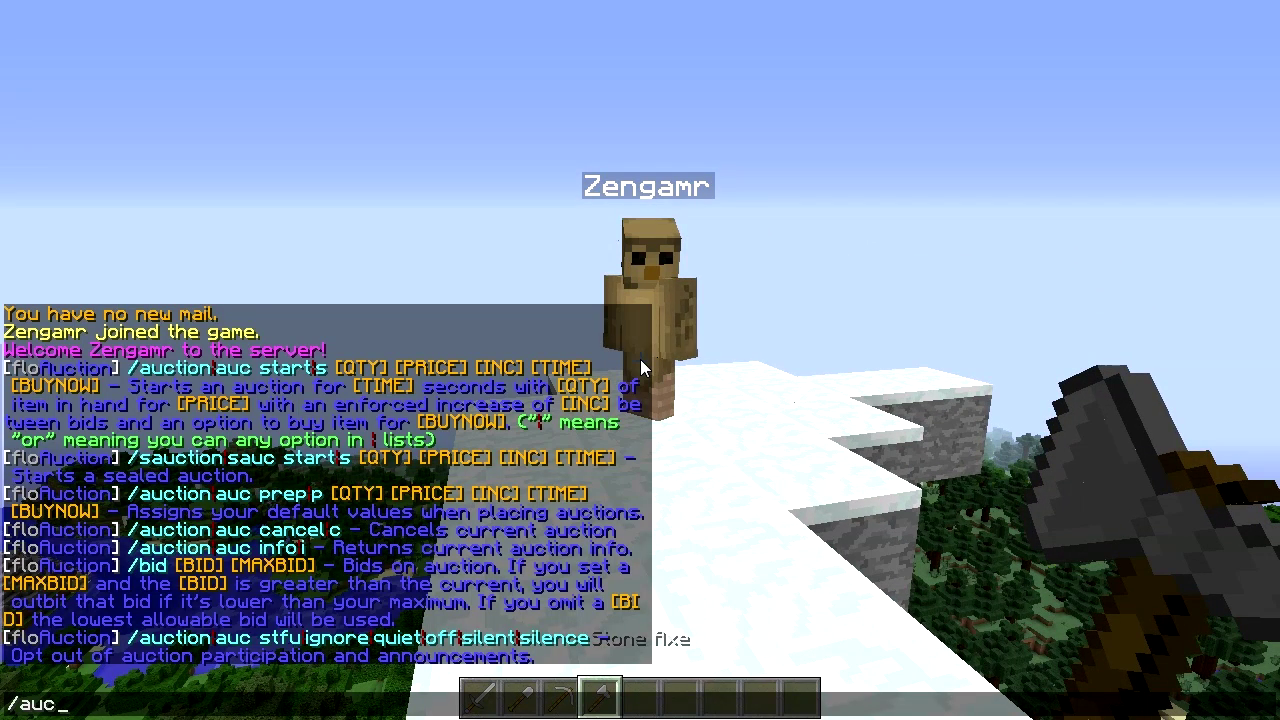
type("s ")
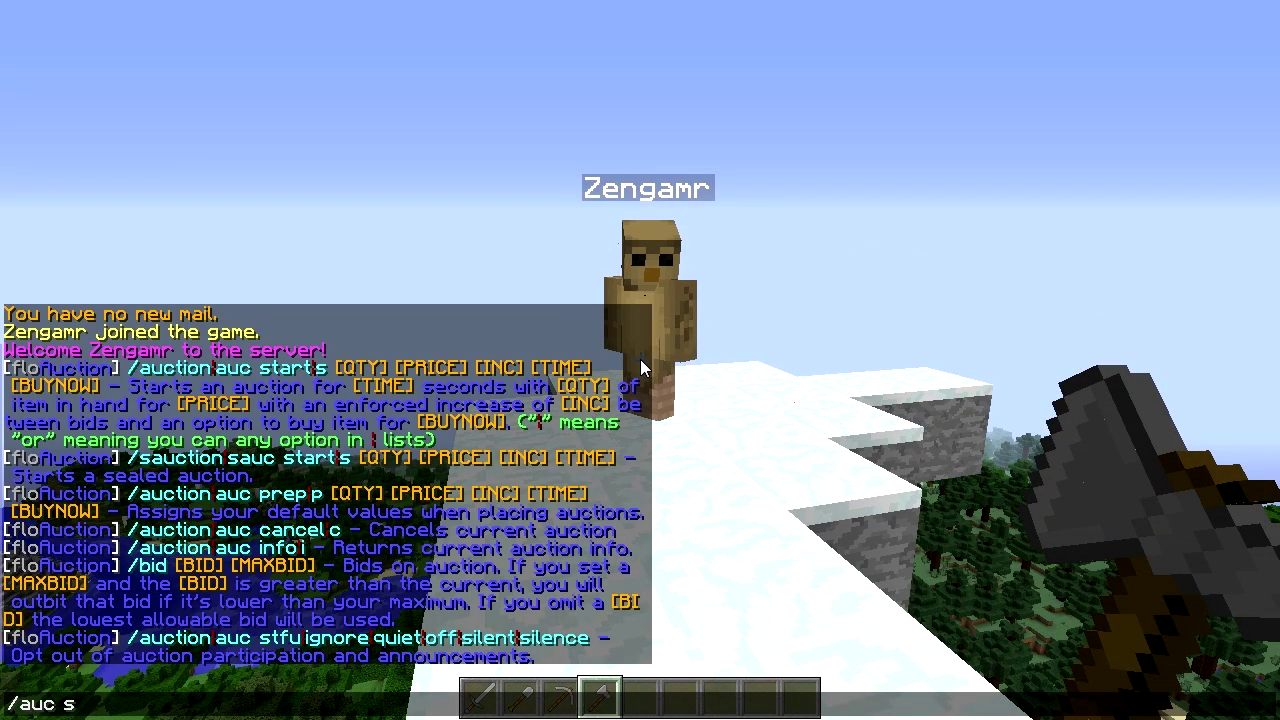
type("1")
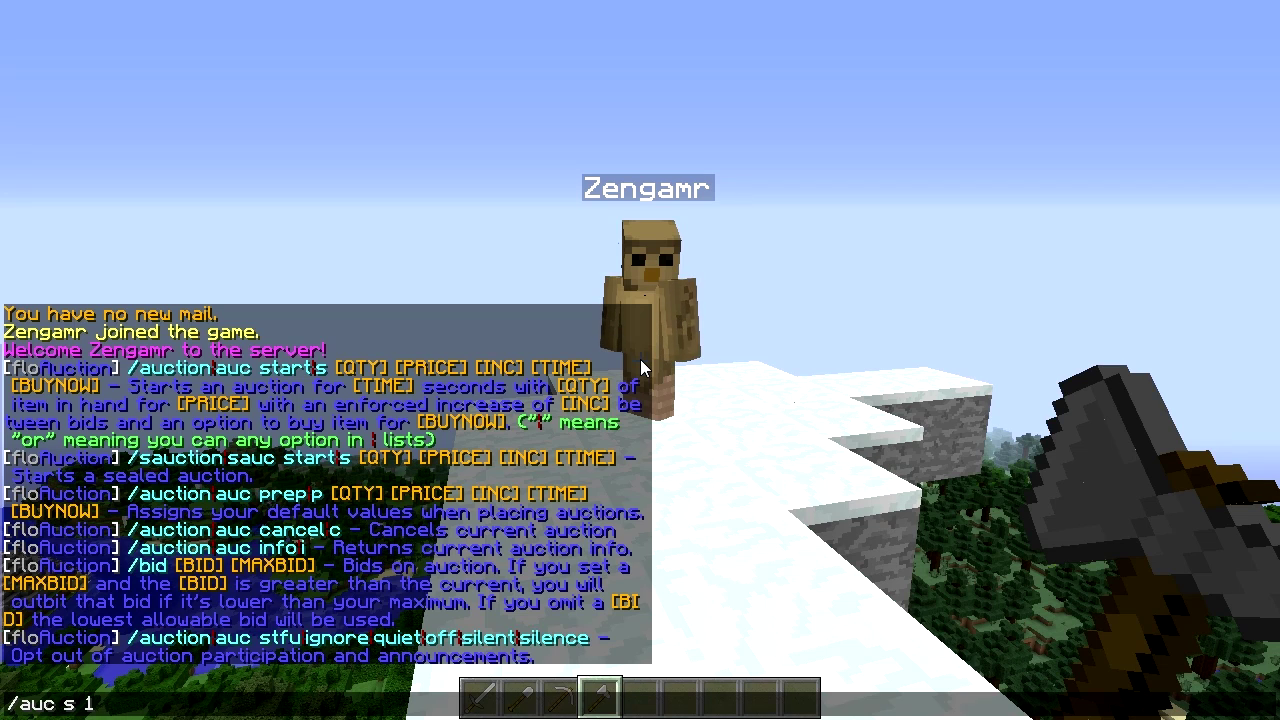
type(" 10")
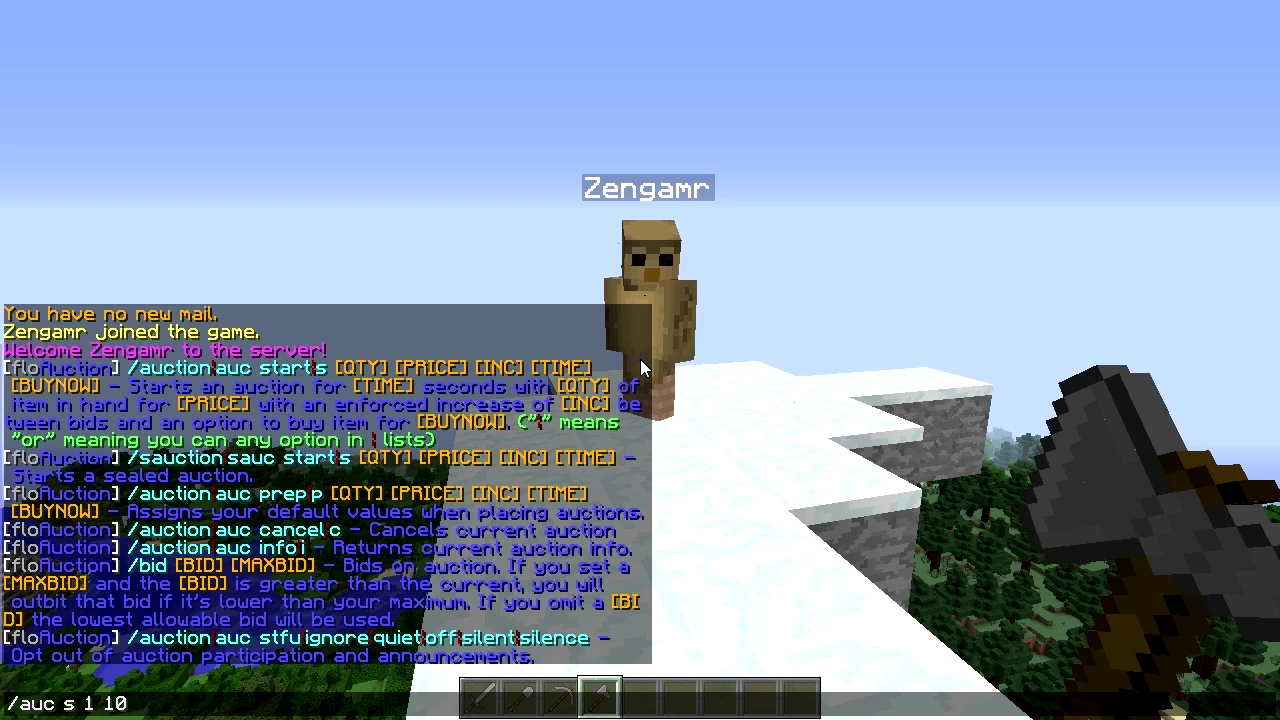
type(" 1")
key("BackSpace")
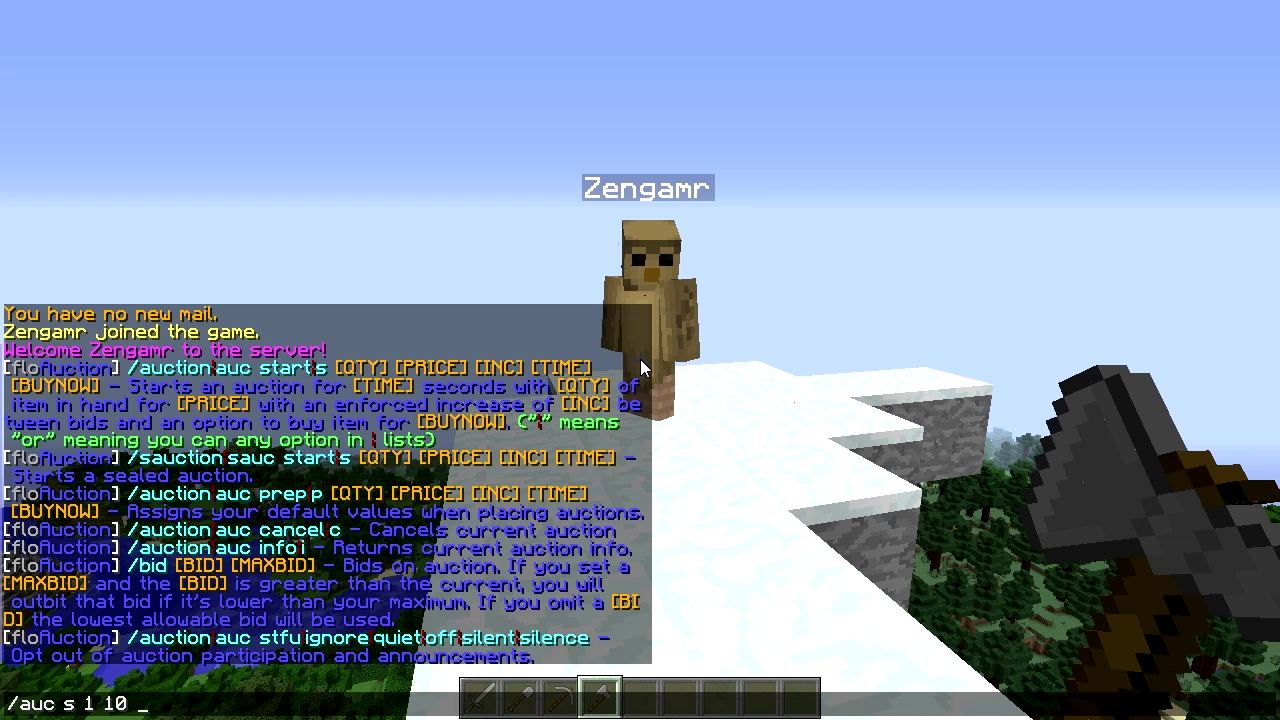
type("5 60")
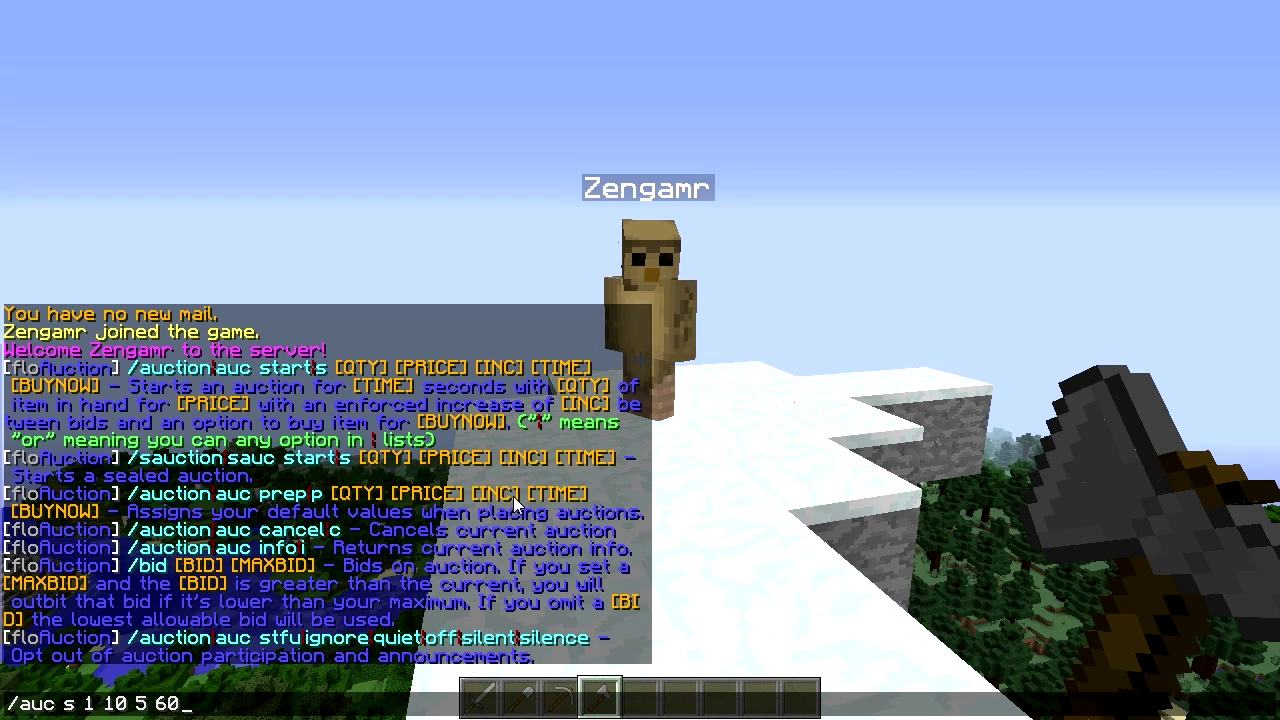
type(" 20")
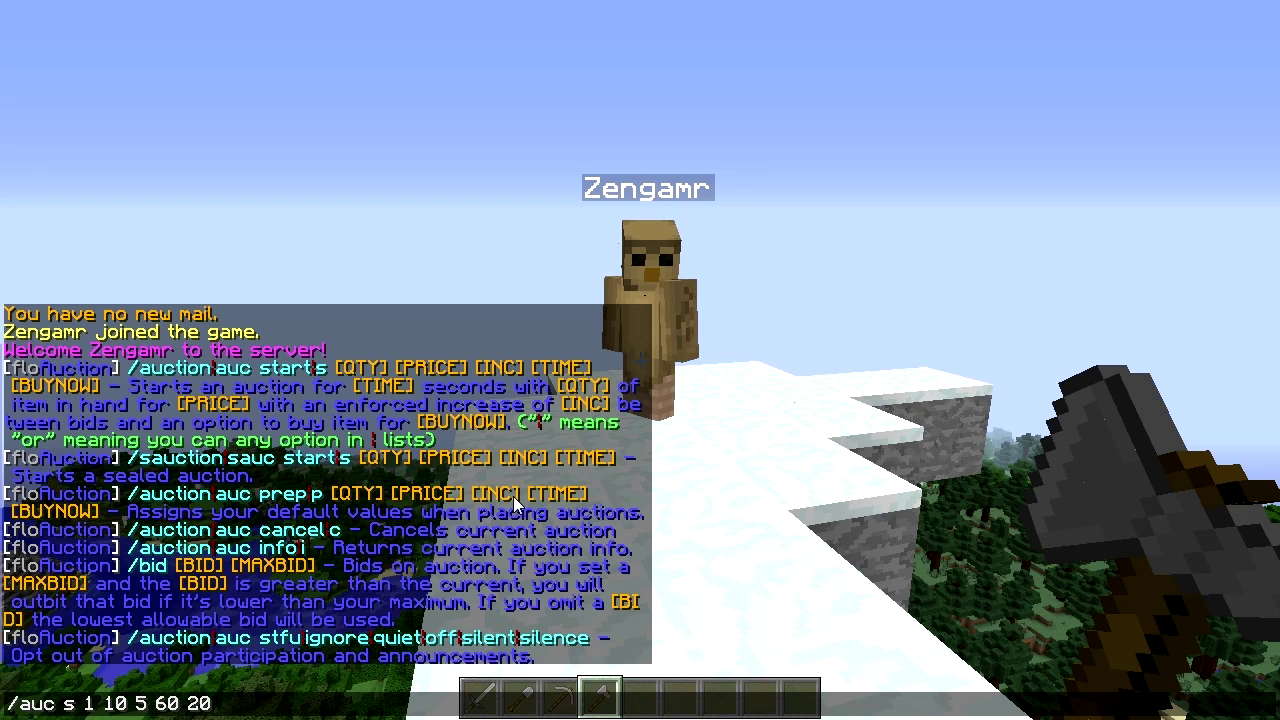
key("BackSpace")
key("BackSpace")
type("50")
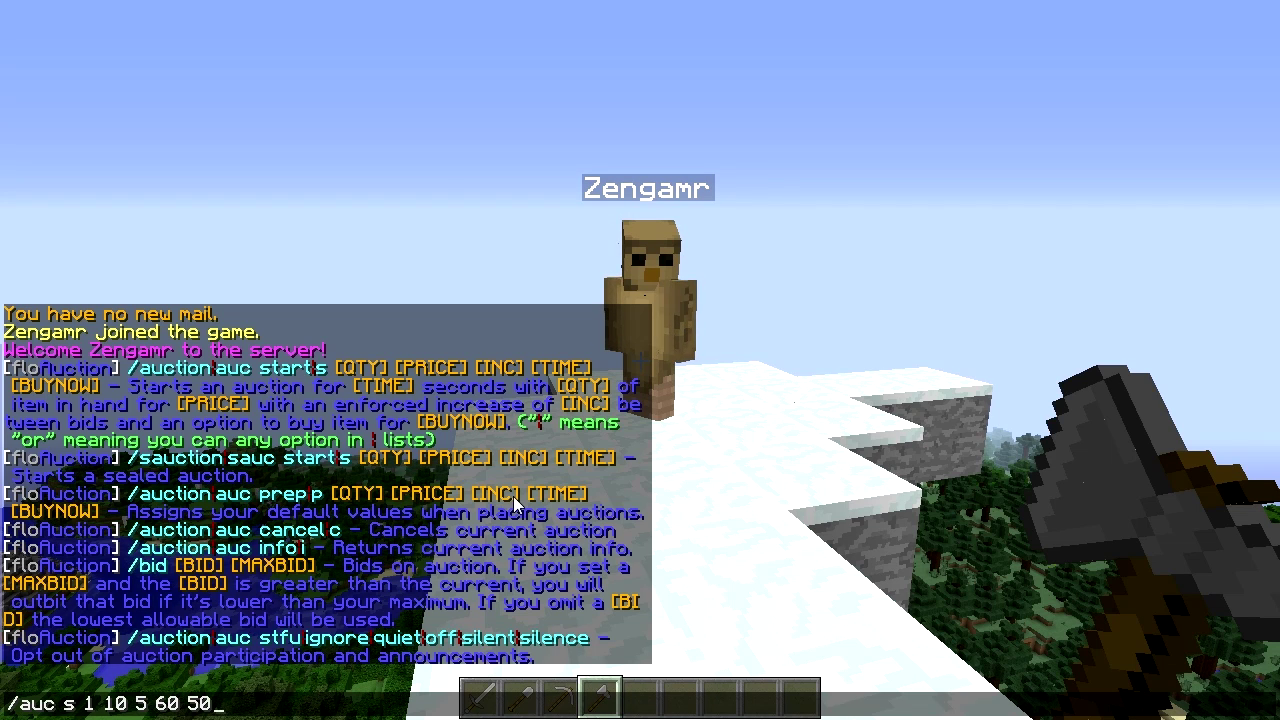
key("Return")
key("w")
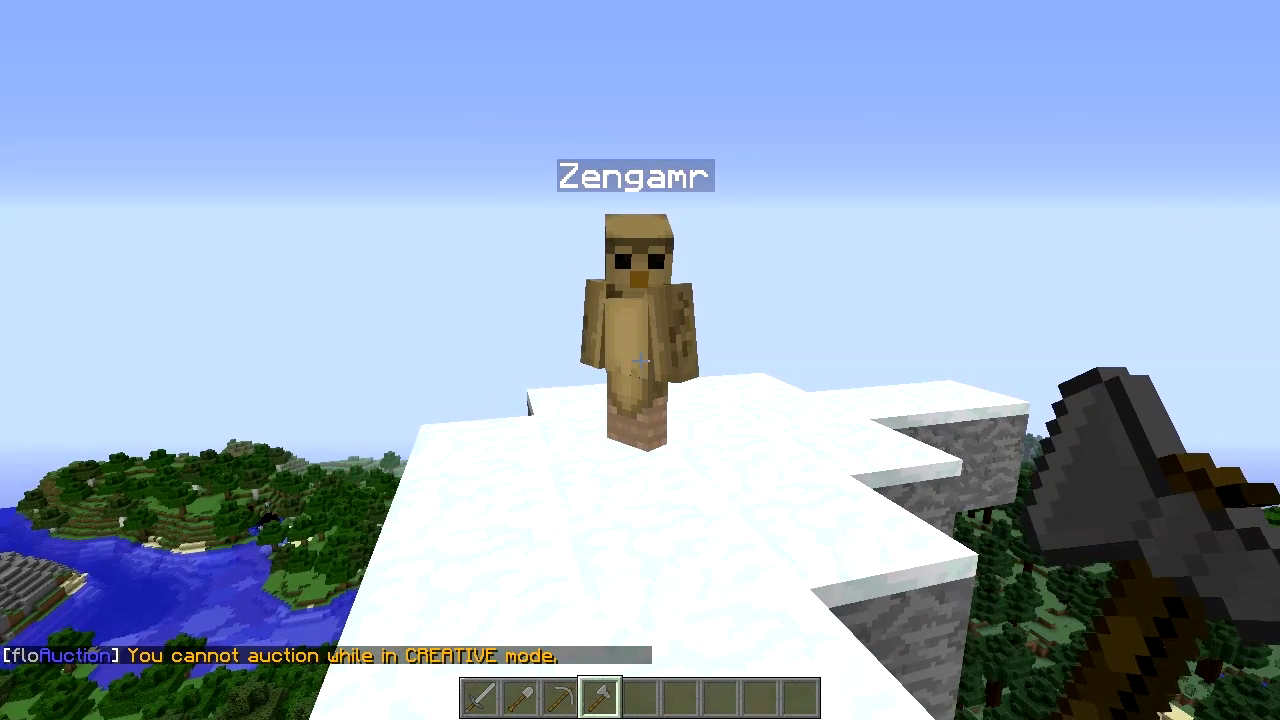
Change the game mode to survival with /gamemode 0.
key("t")
key("Up")
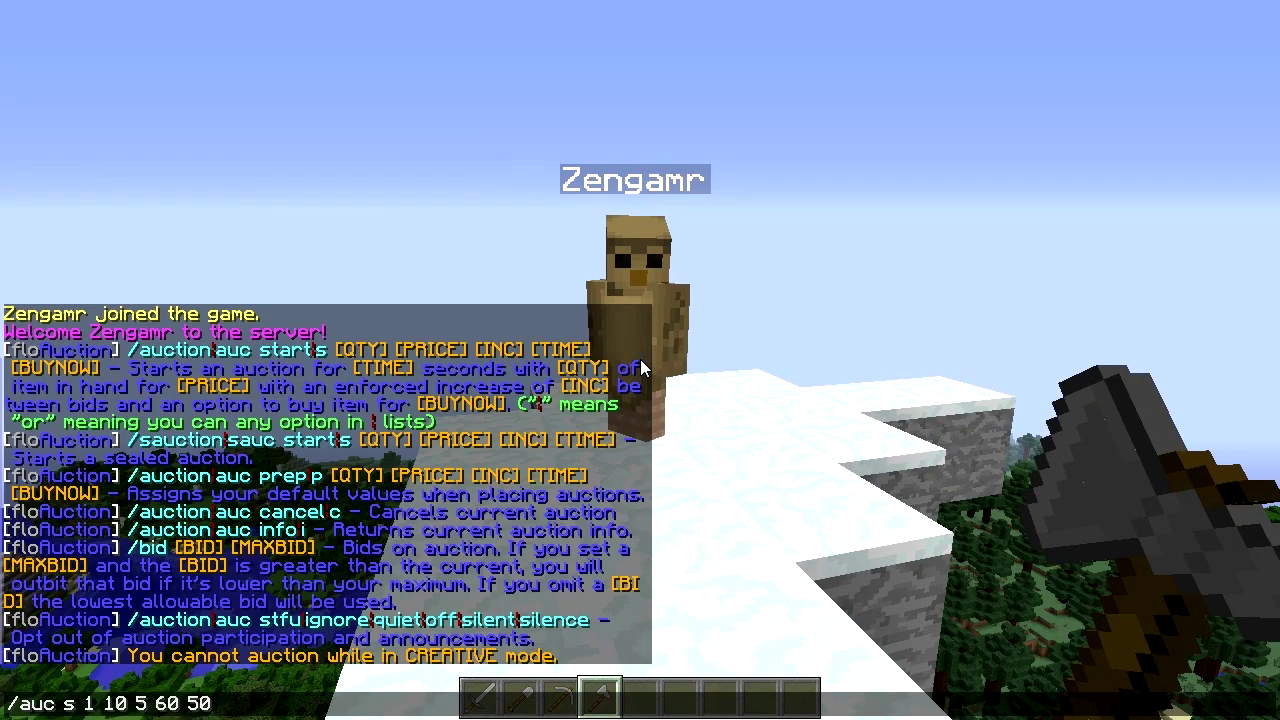
type("/gamemode s")
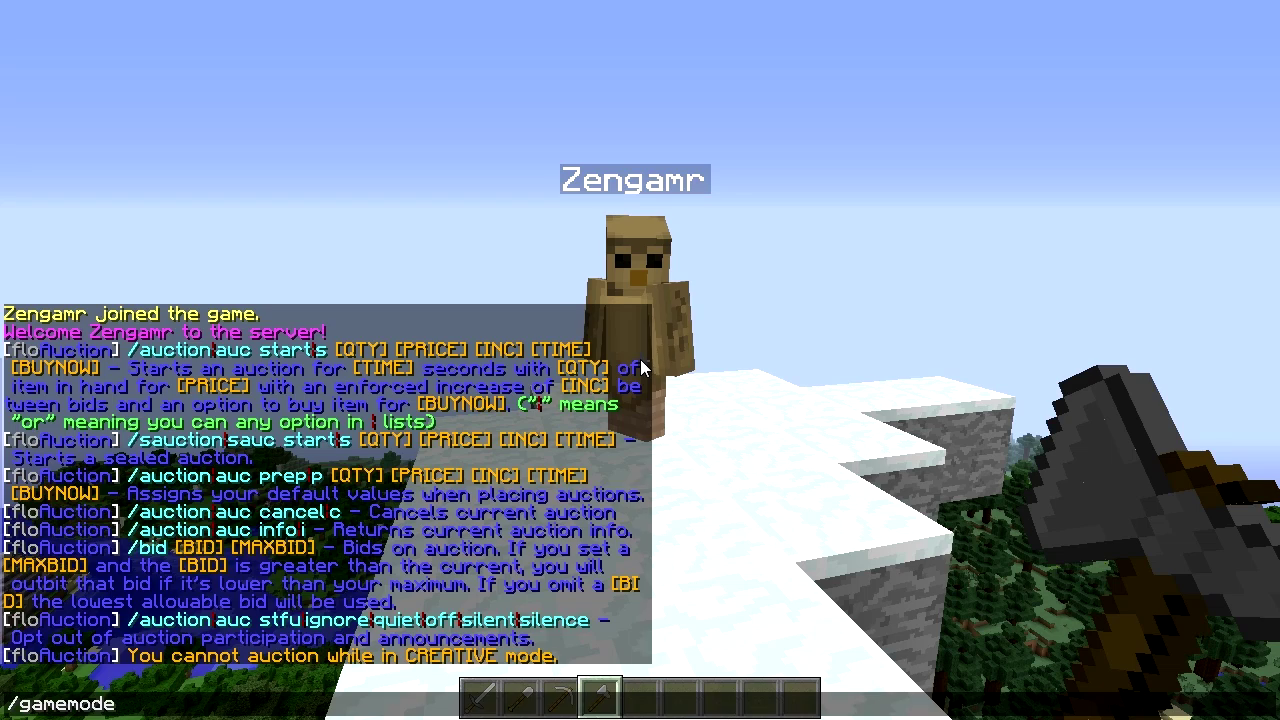
key("Return")
Start the stone axe auction by running /auc s 1 10 5 60 50 again.
type("t/gamemode 0")
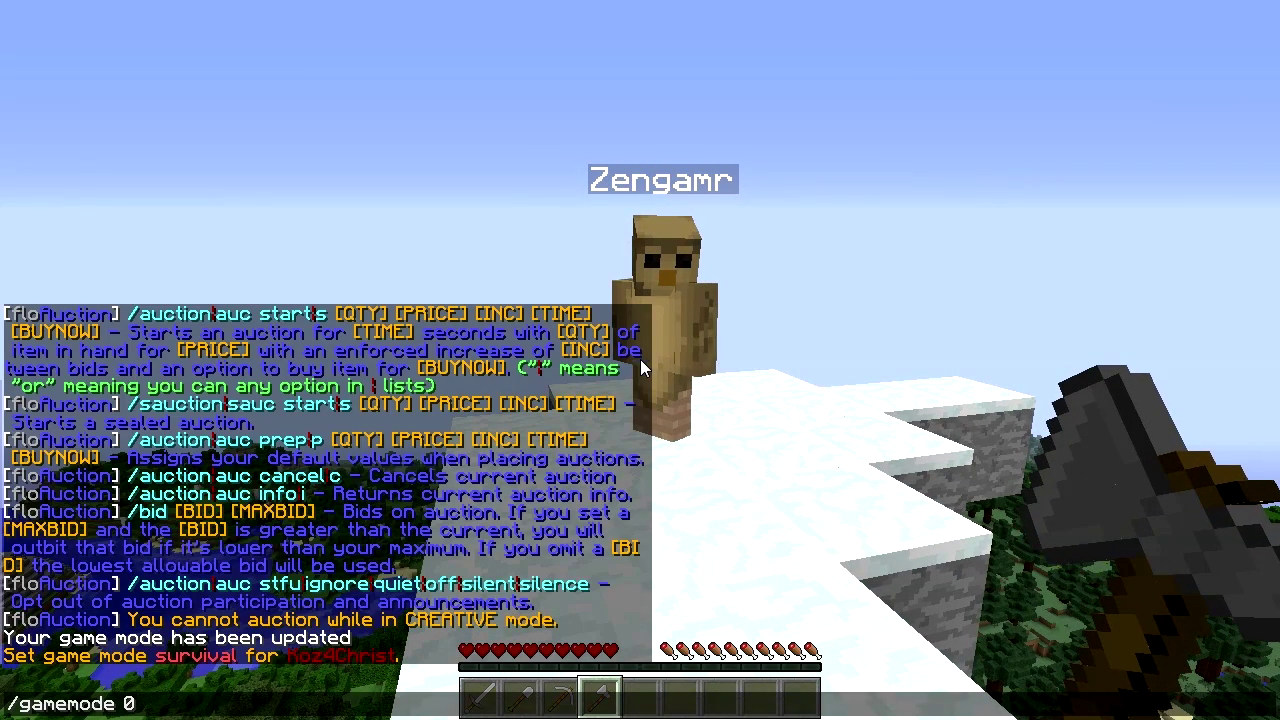
key("Up")
key("Up")
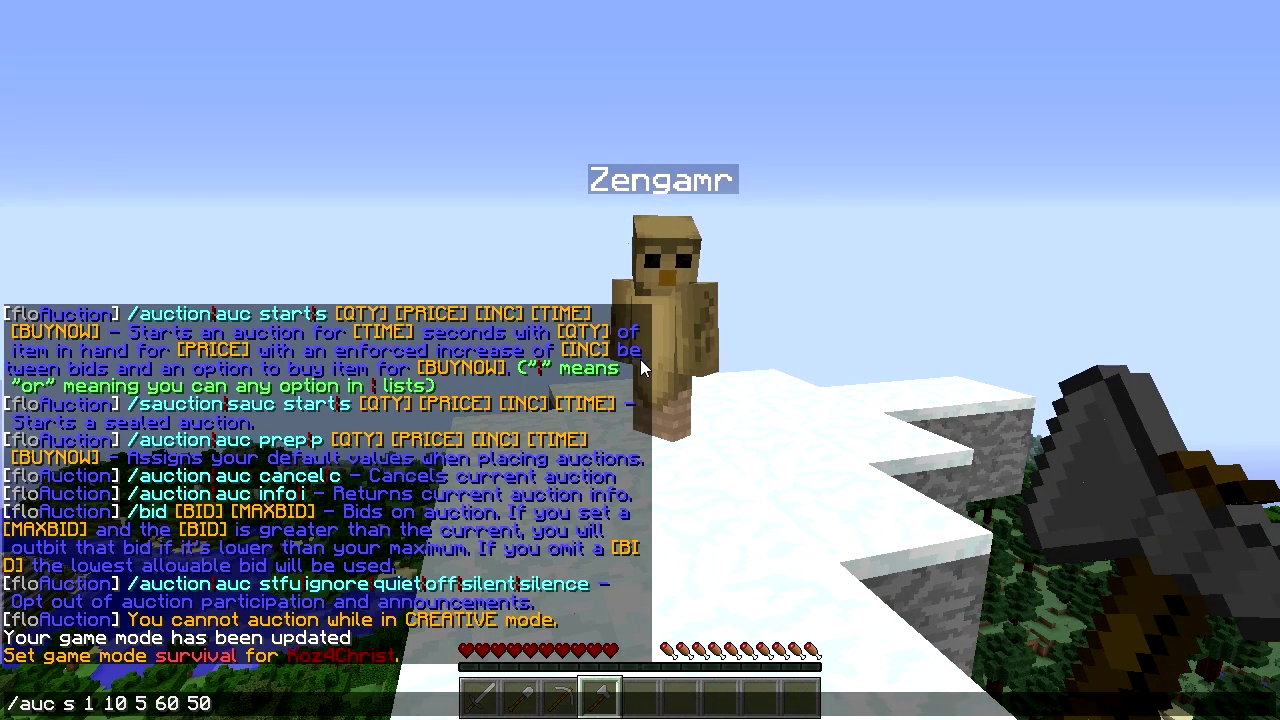
key("Return")
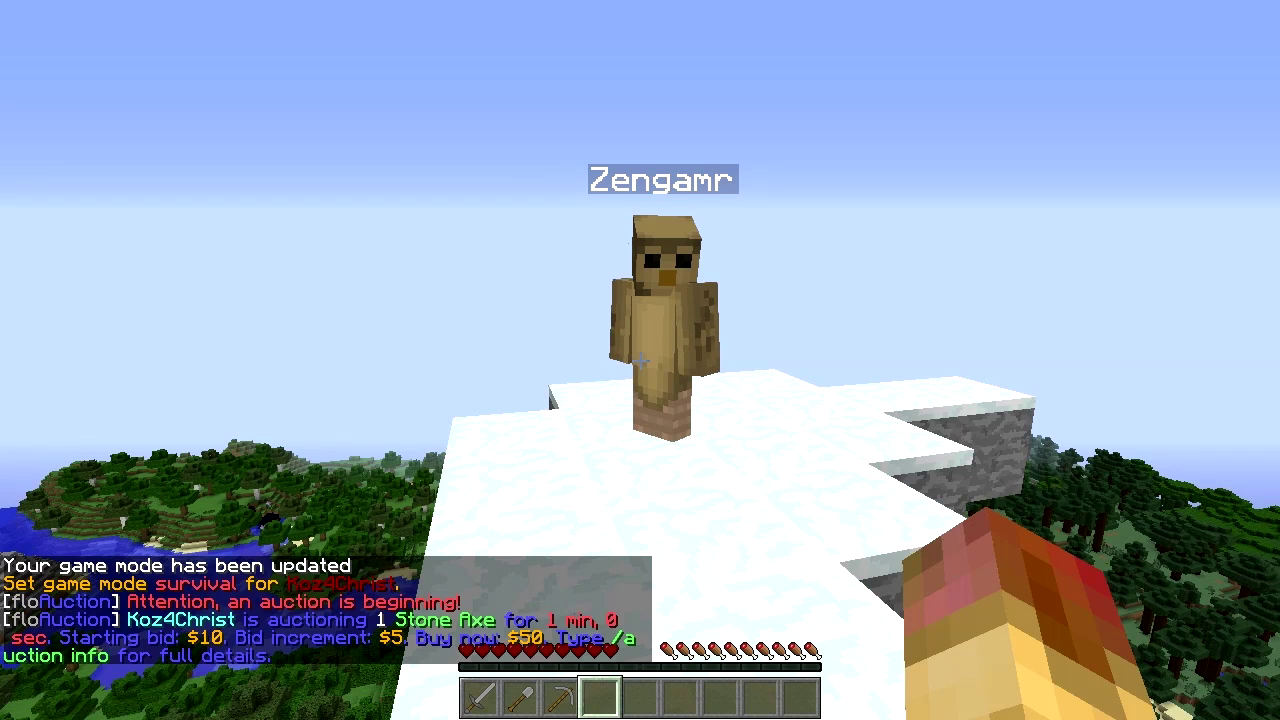
Try to give the other player 500 in currency with the /ex give command.
key("t")
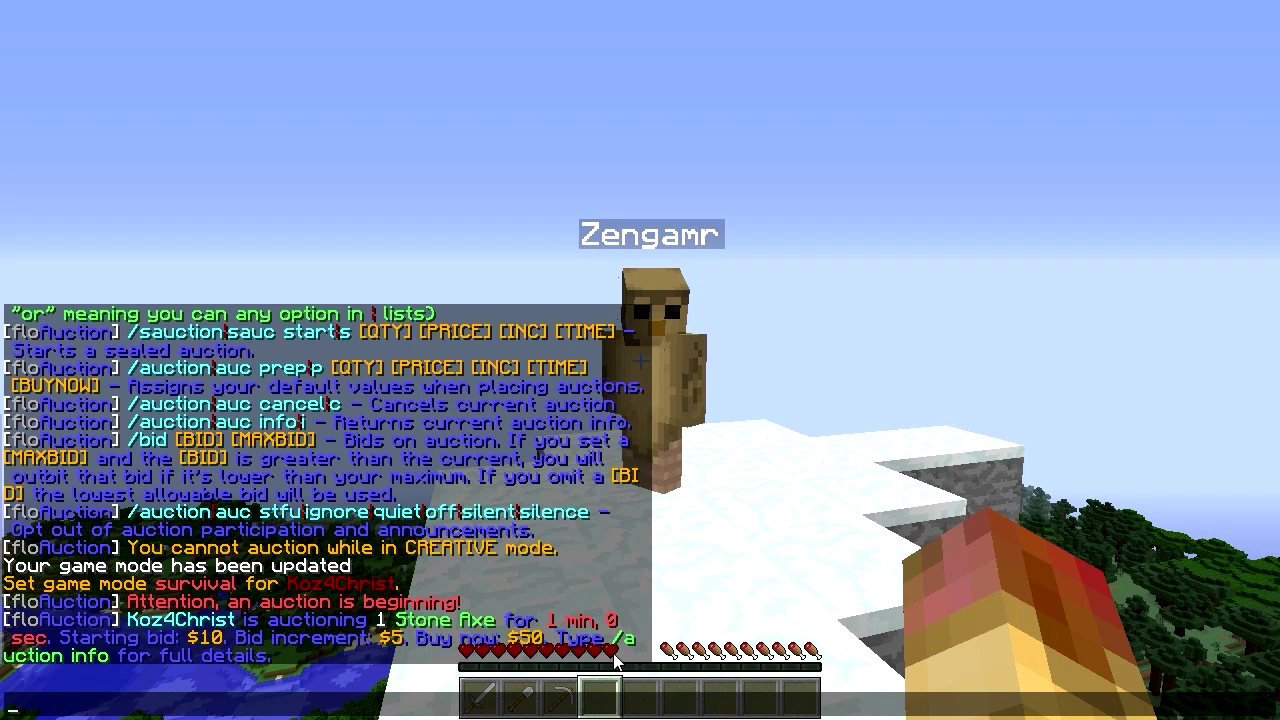
type("/ex gi")
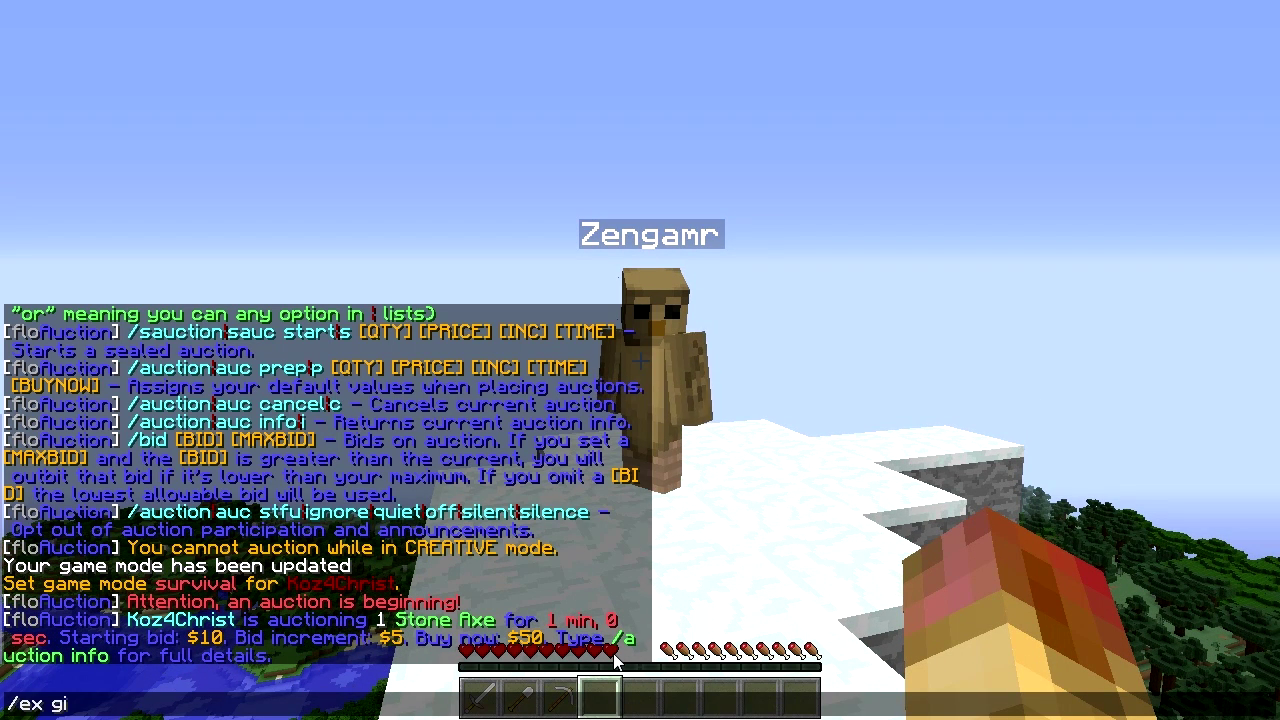
type("ve zeng")
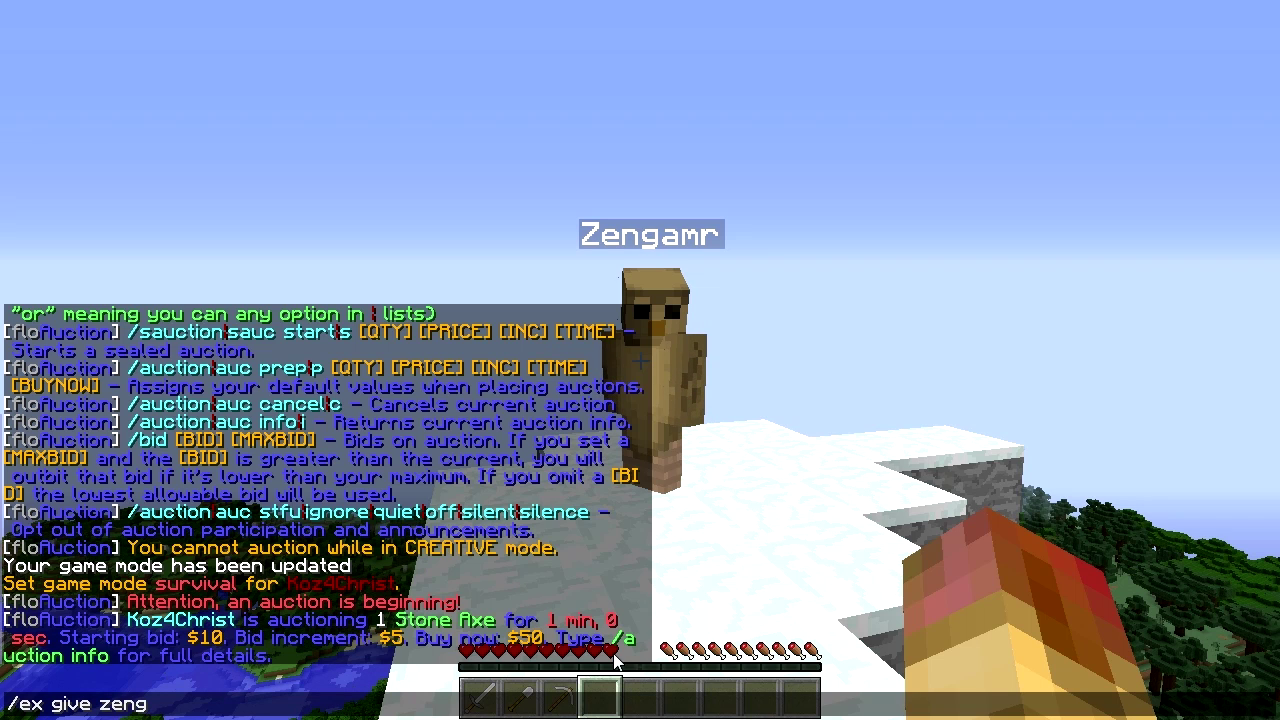
type("amr 5")
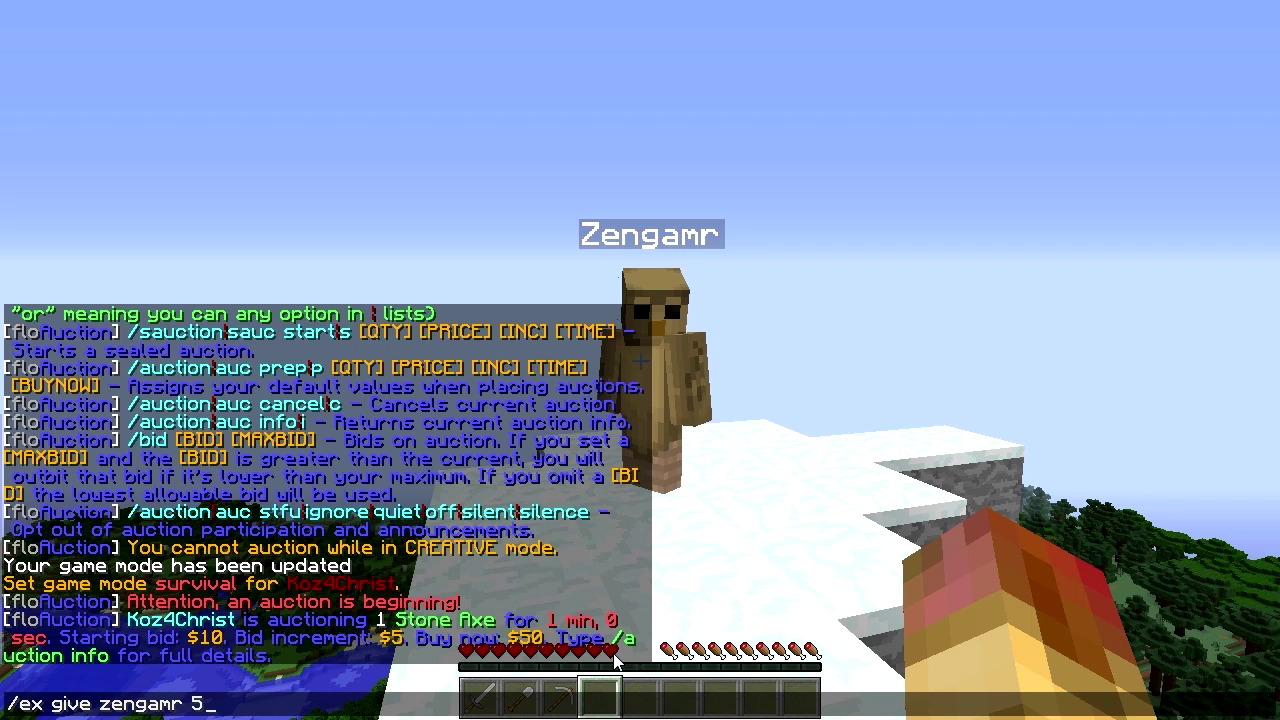
type("00")
key("Return")
Correct the previous command to /eco give and grant the other player $500.
key("t")
key("Up")
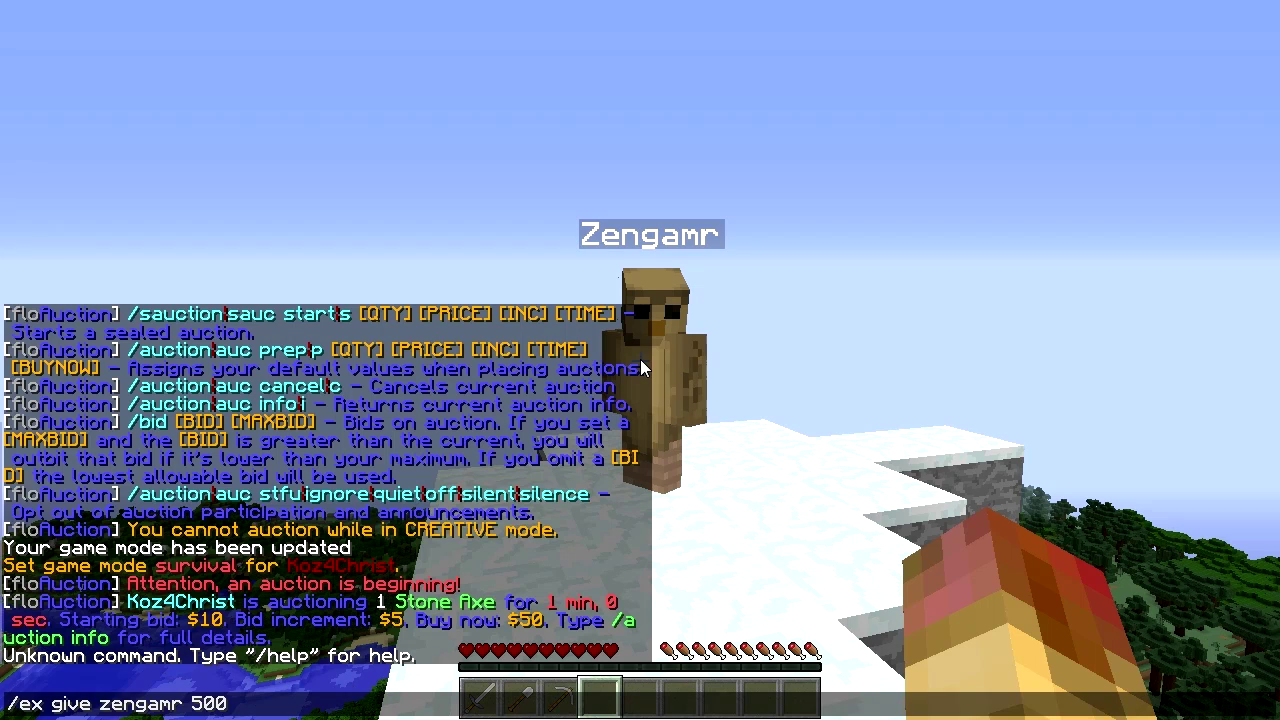
key("Right")
key("Delete")
type("co")
key("Return")
Examine the auction command list and the stone axe auction's bidding messages in the chat history, and look at the winning player.
key("t")
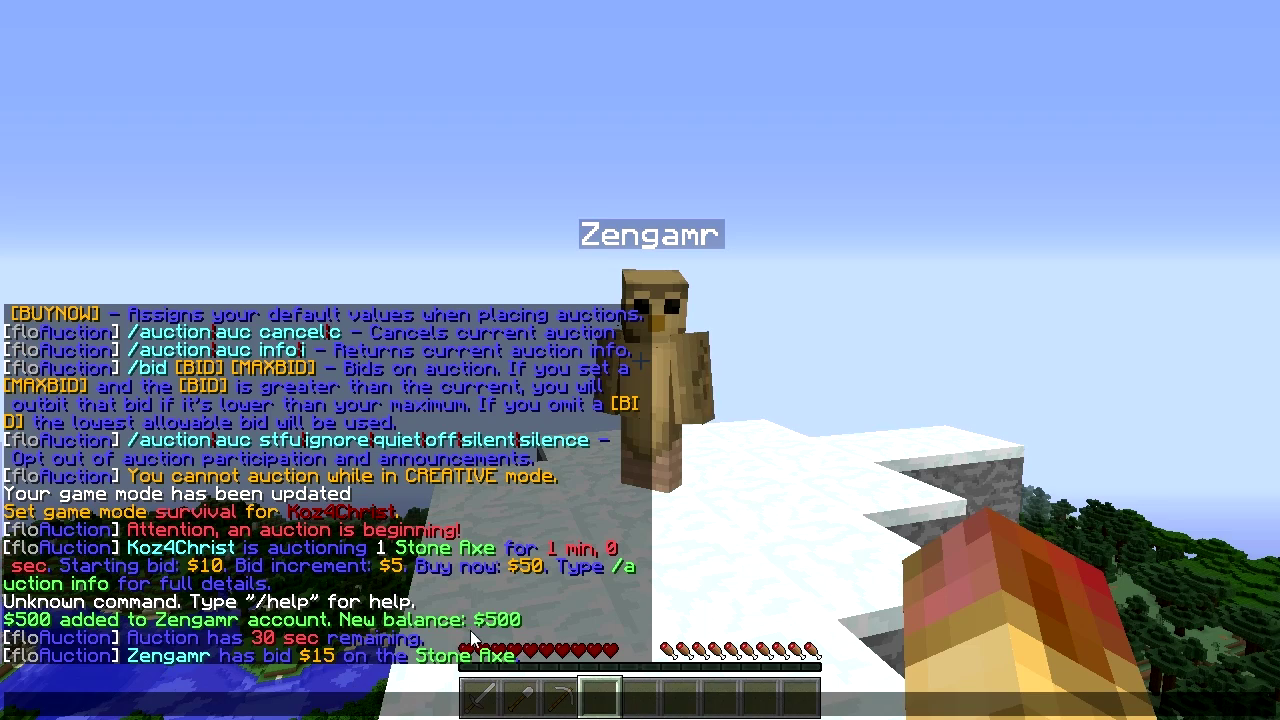
key("Escape")
key("t")
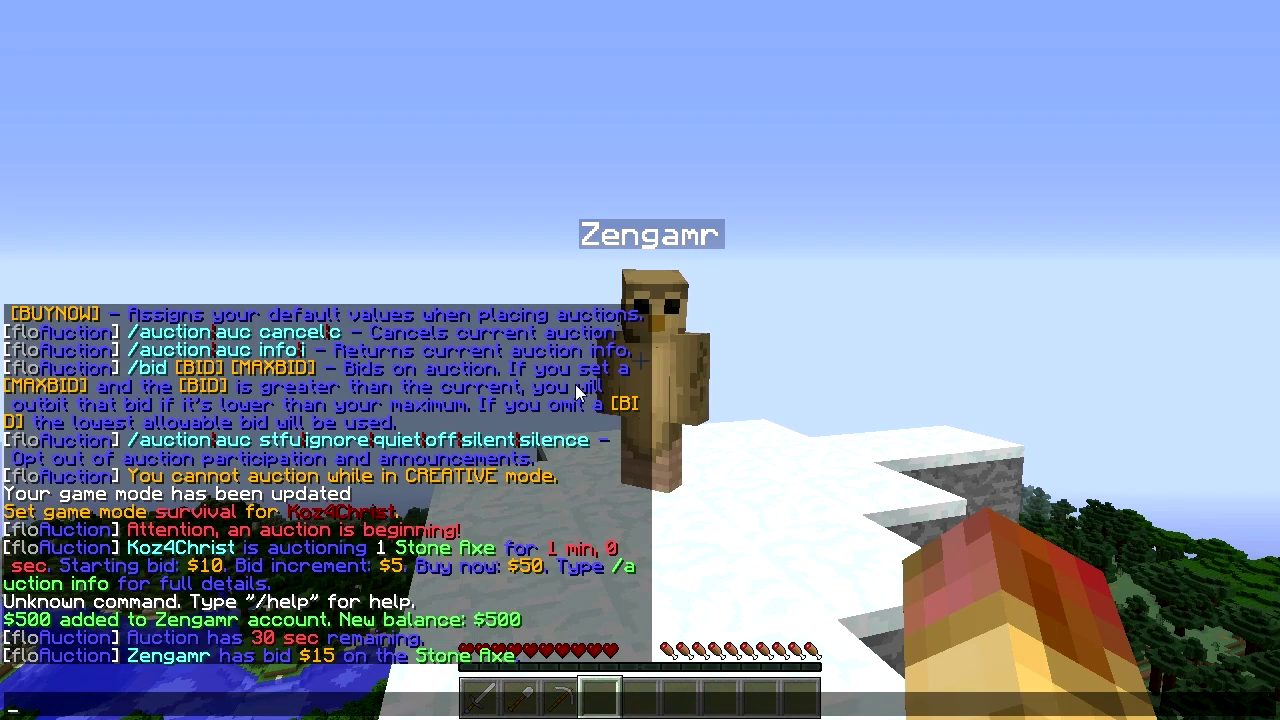
scroll(455, 566, "up", 3)
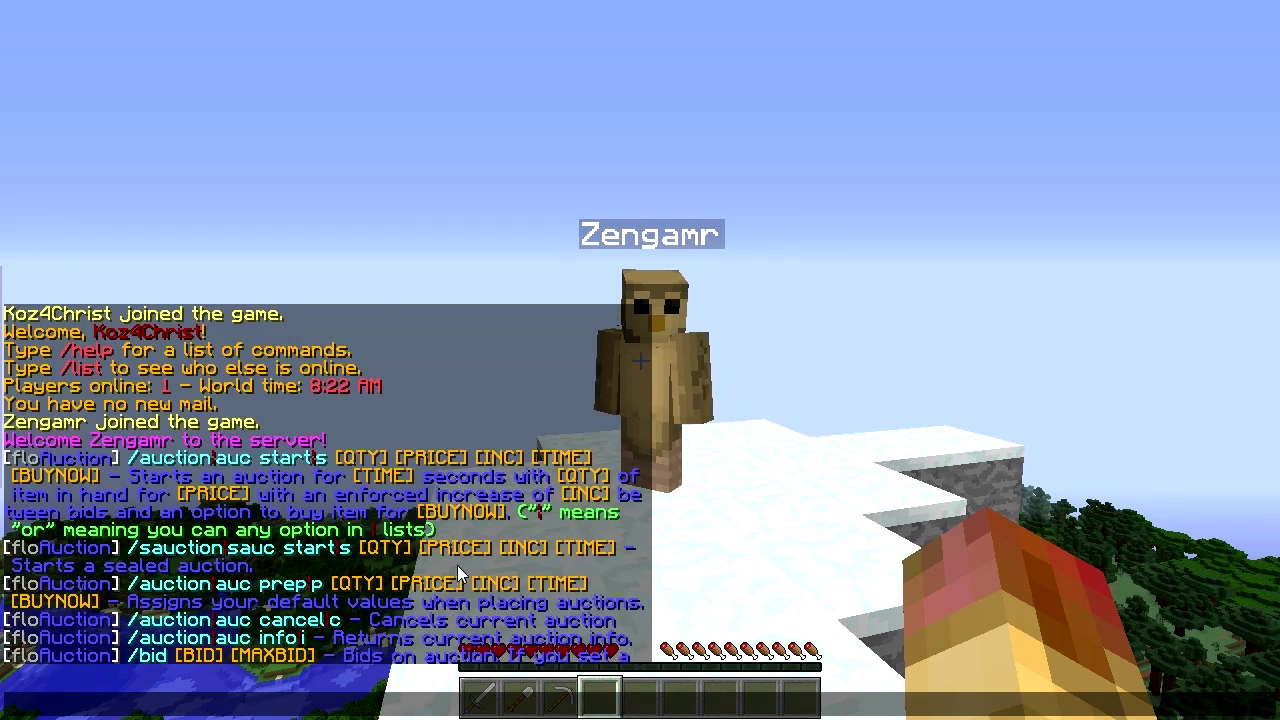
scroll(457, 565, "down", 1)
scroll(457, 565, "up", 1)
scroll(457, 565, "down", 3)
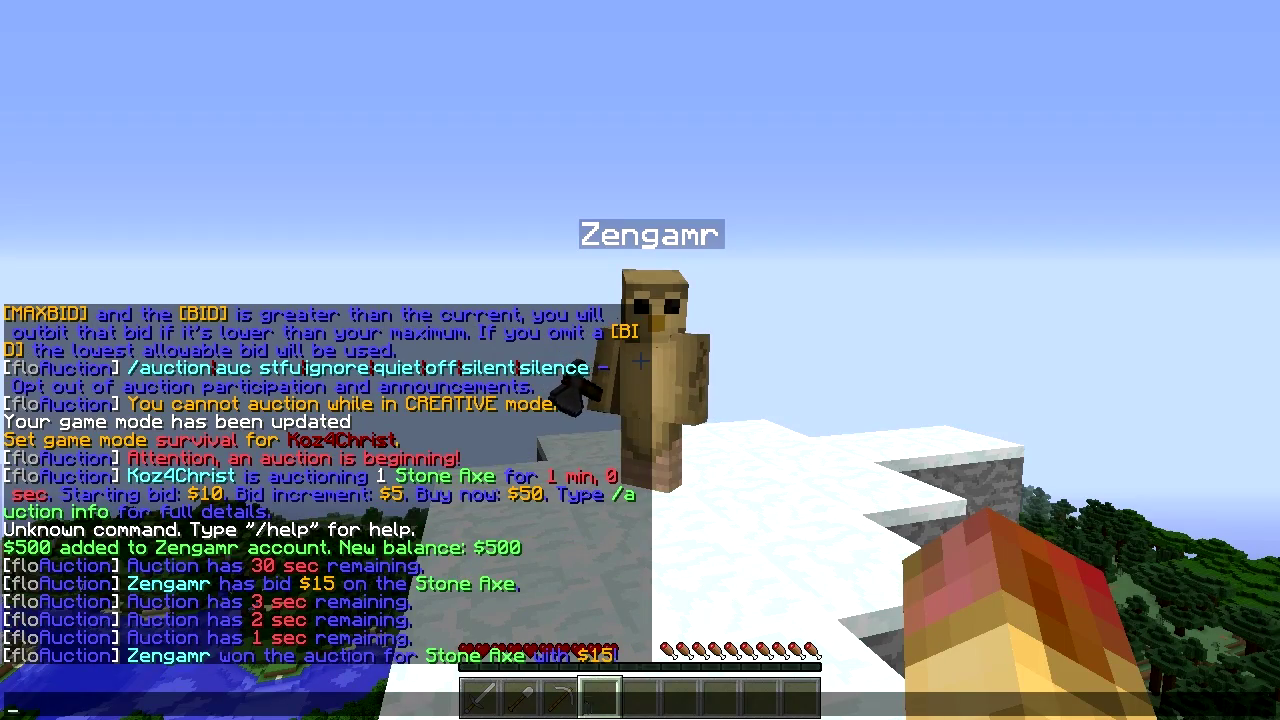
key("Escape")
key("w")
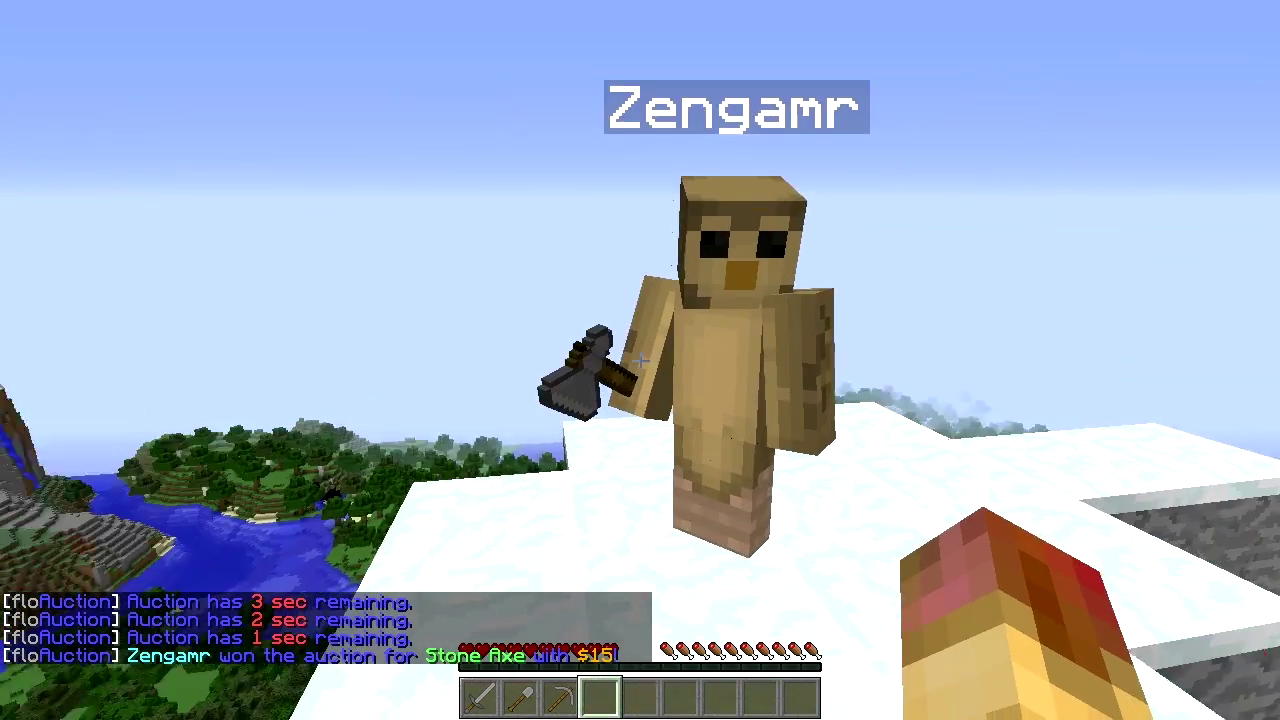
List the floAuction commands again with /auc.
key("t")
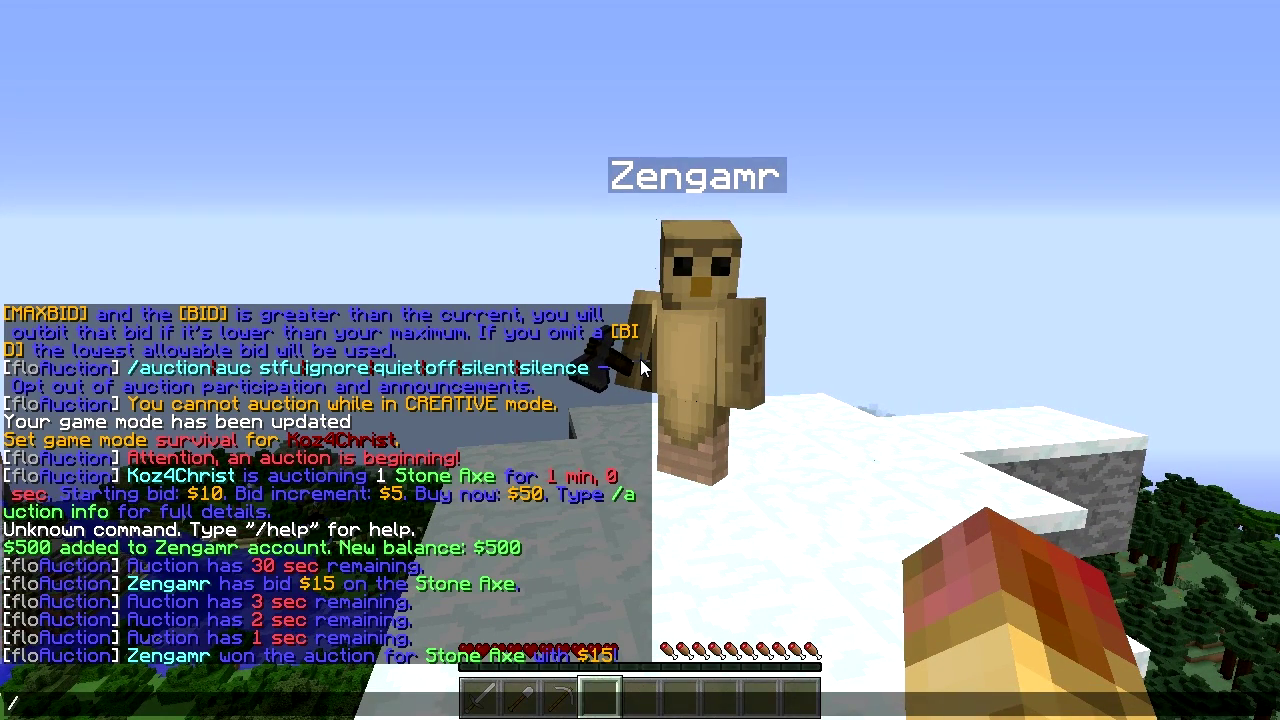
type("/acu")
key("BackSpace")
key("BackSpace")
key("Return")
Draft the cancel command /auc c in chat and replace it with the sealed-auction command /sauc s, without sending either.
key("slash")
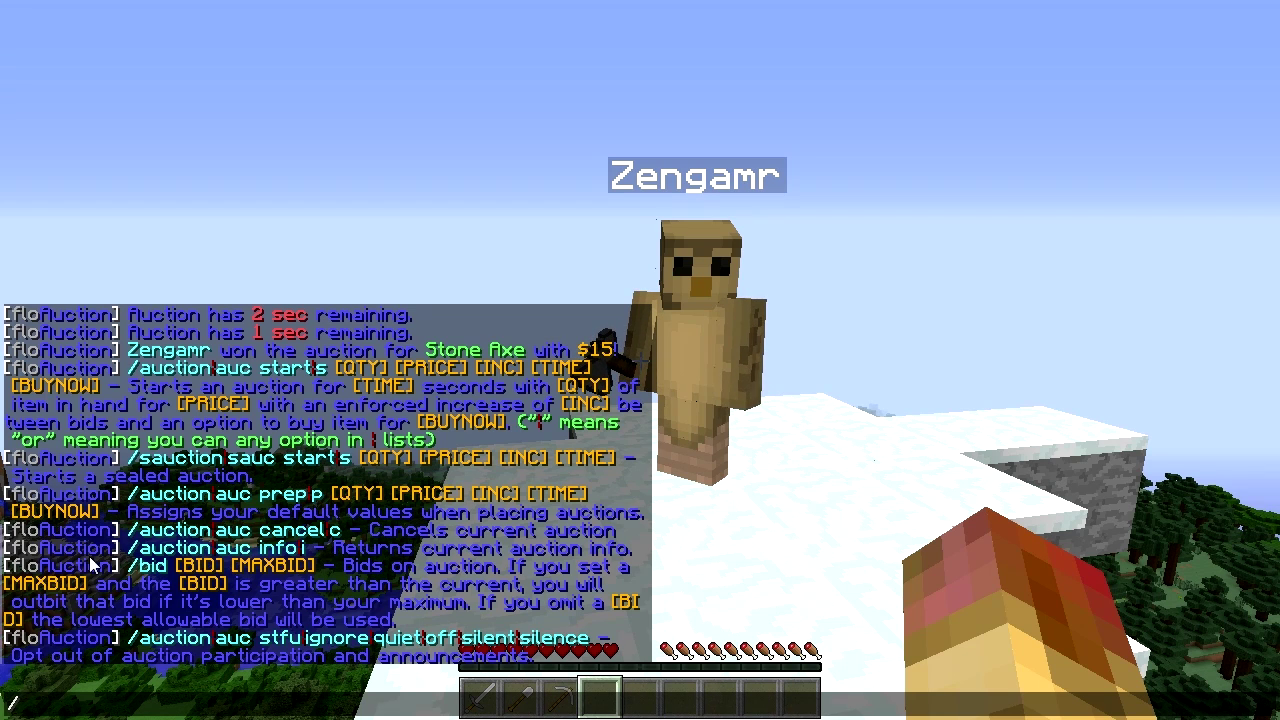
type("auc c")
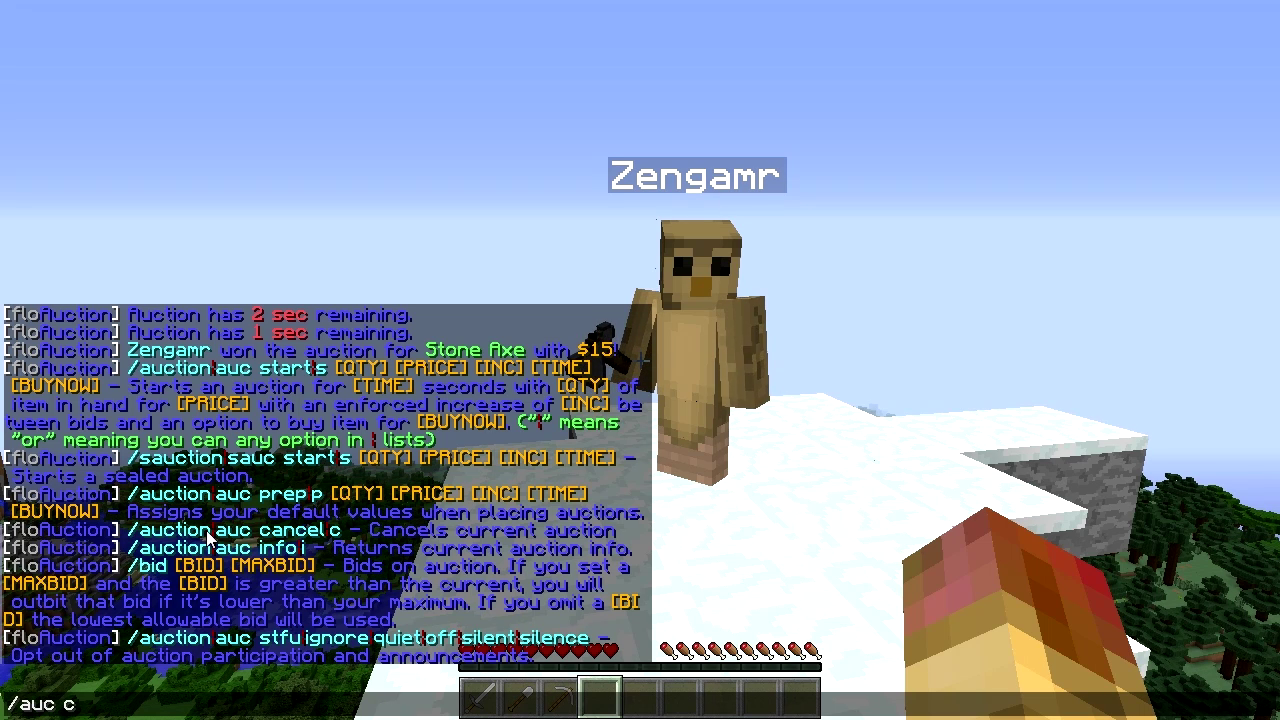
key("ctrl+a")
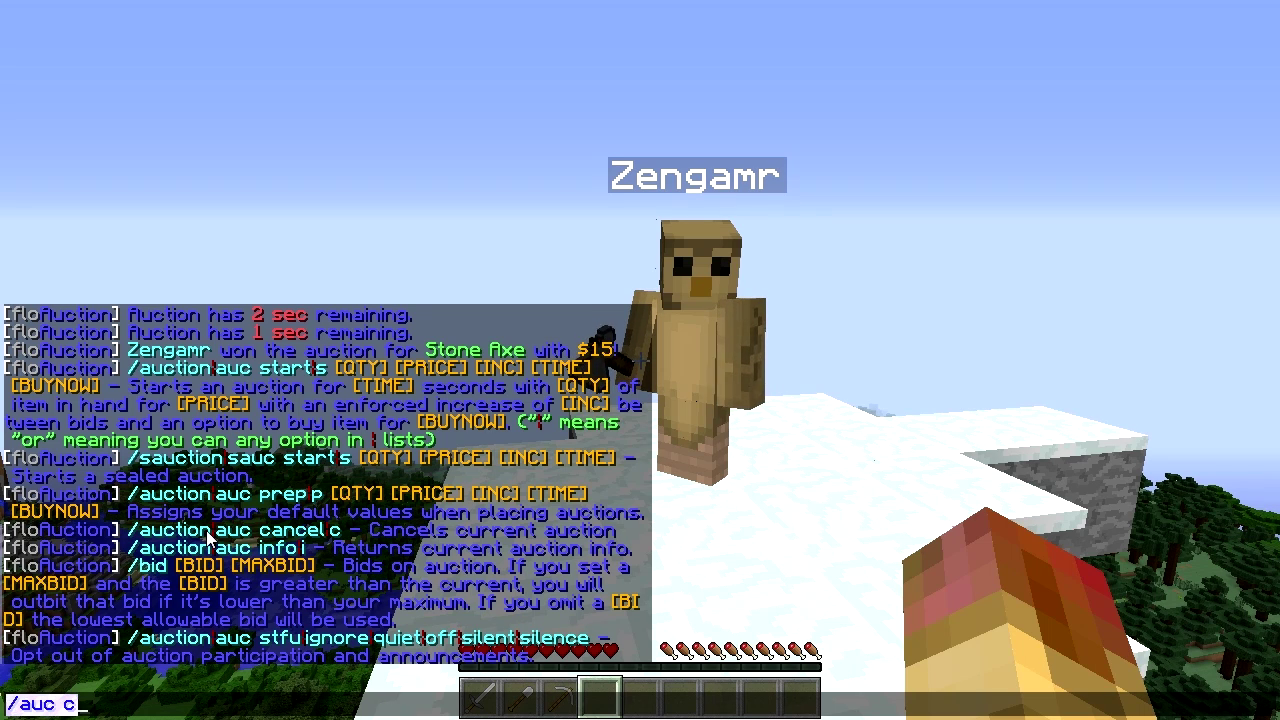
type("/sauc")
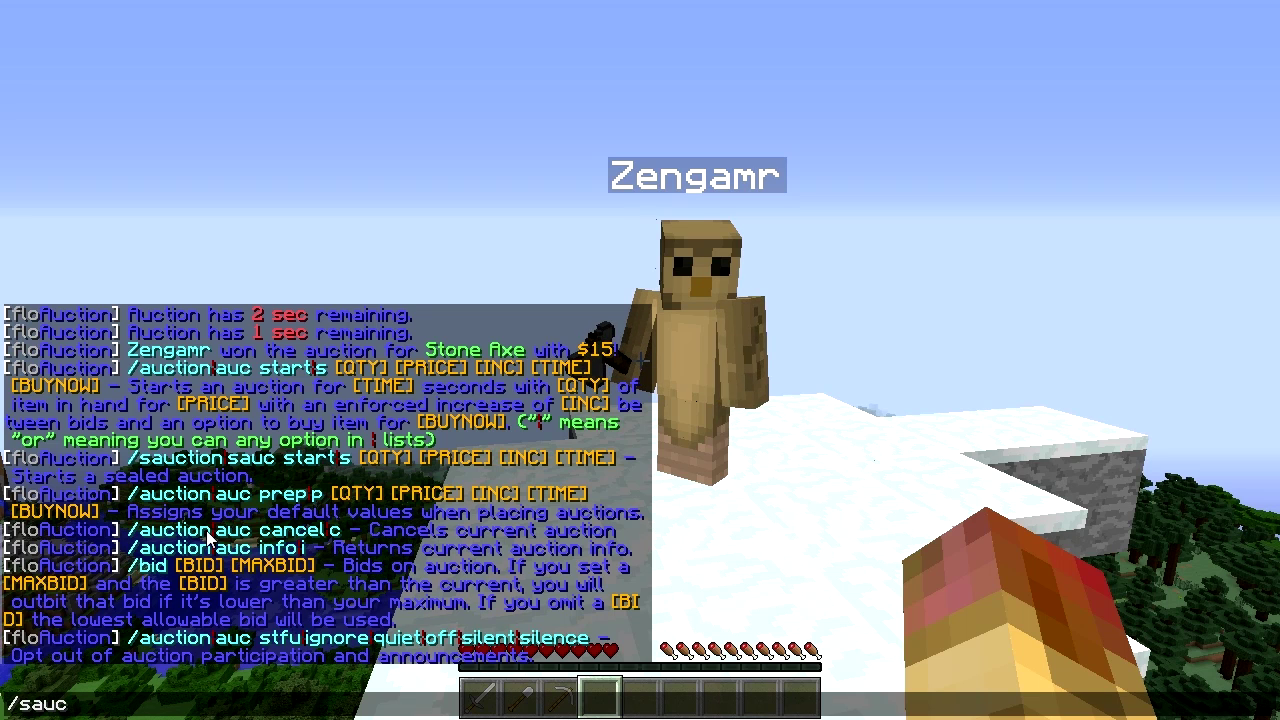
type(" s")
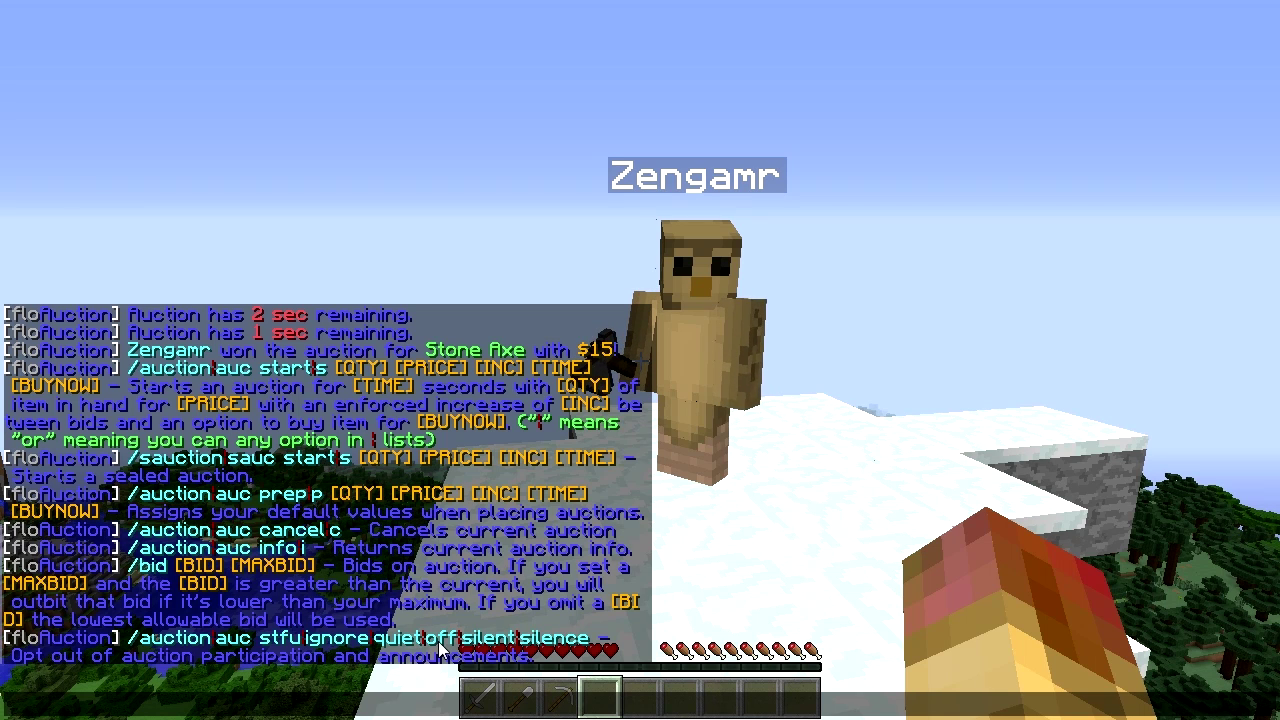
Draft the auction opt-out variants stfu and ignore after /auc in chat, and discard them without sending.
type("/auc s")
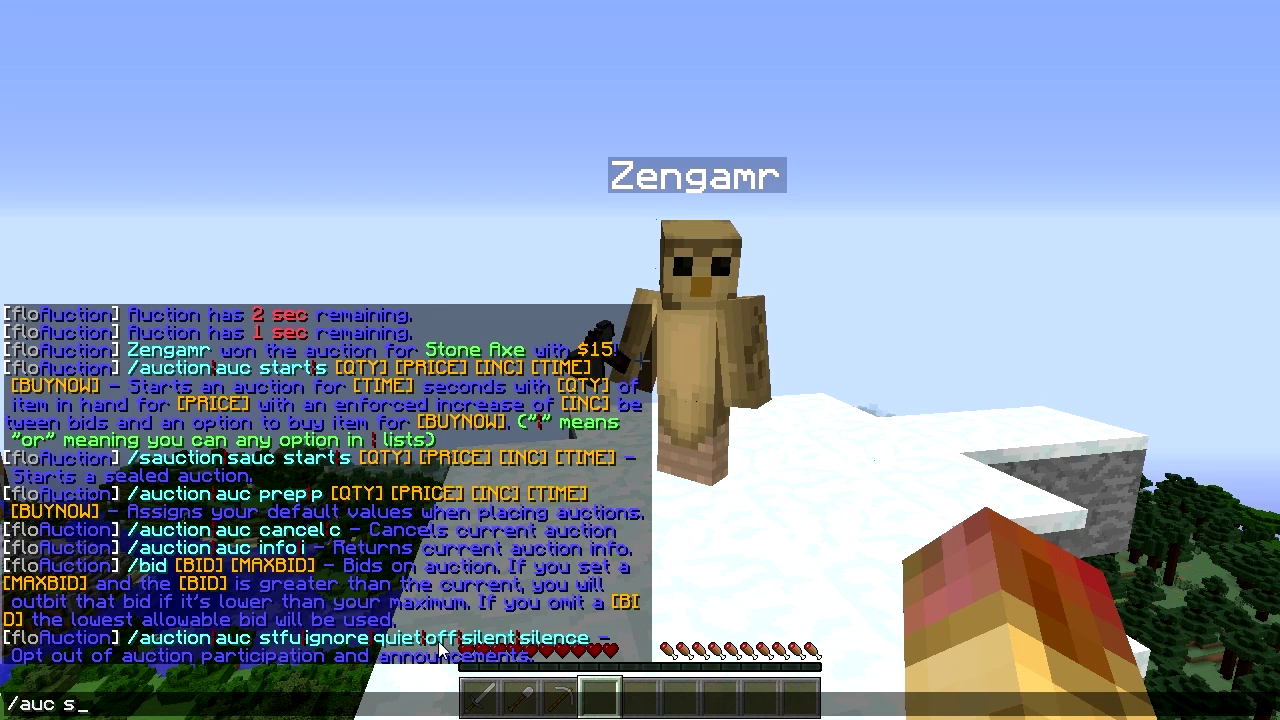
type("tfu")
key("BackSpace")
key("BackSpace")
key("BackSpace")
key("BackSpace")
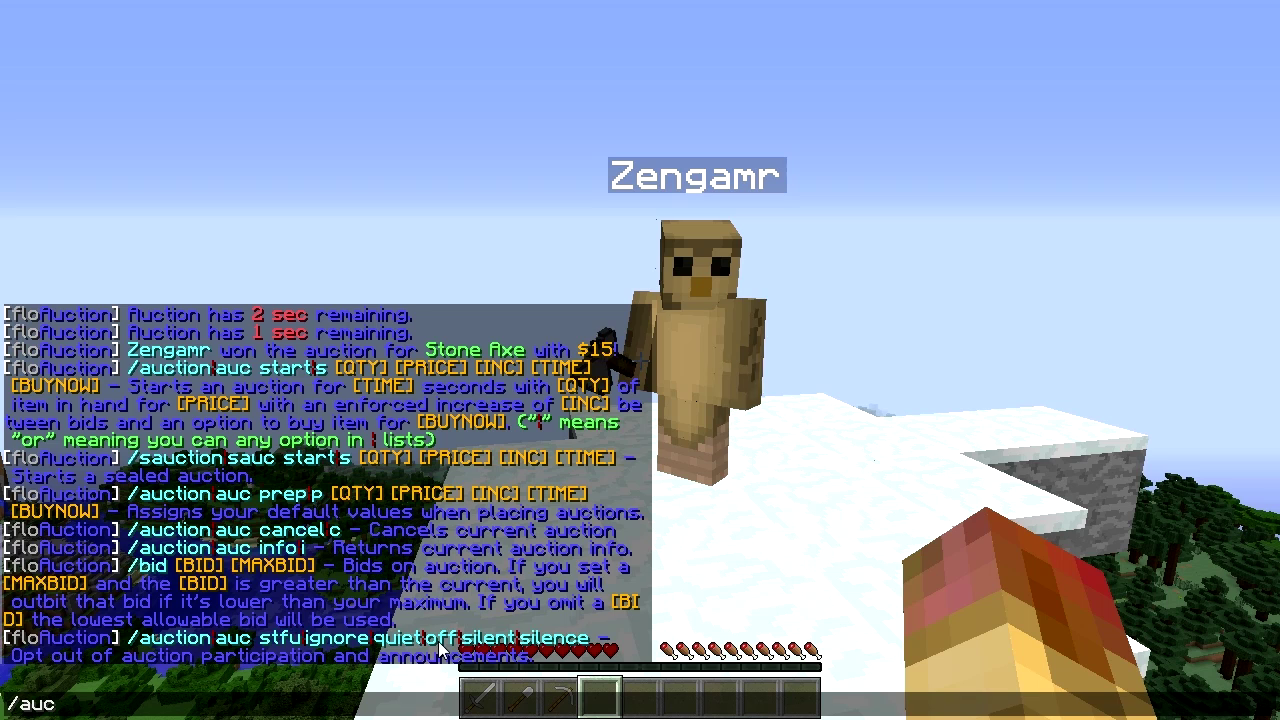
type("ignor")
key("BackSpace")
key("BackSpace")
key("BackSpace")
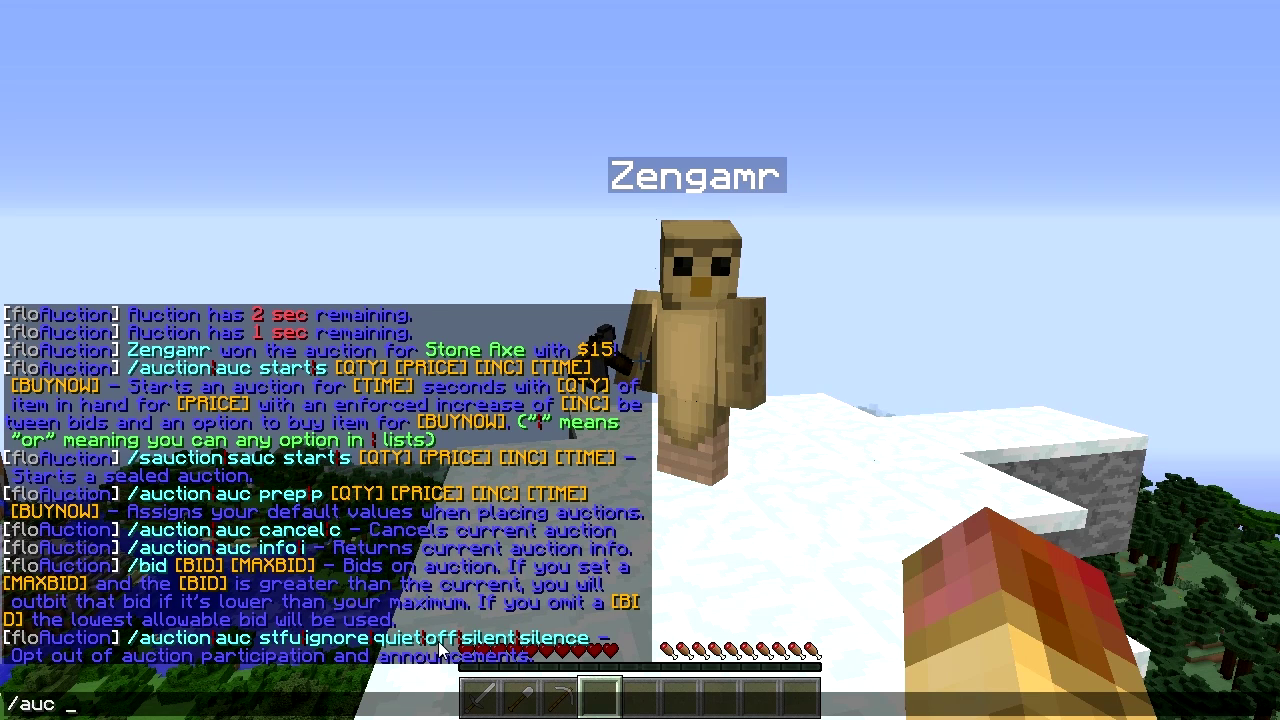
key("ctrl+a")
key("BackSpace")
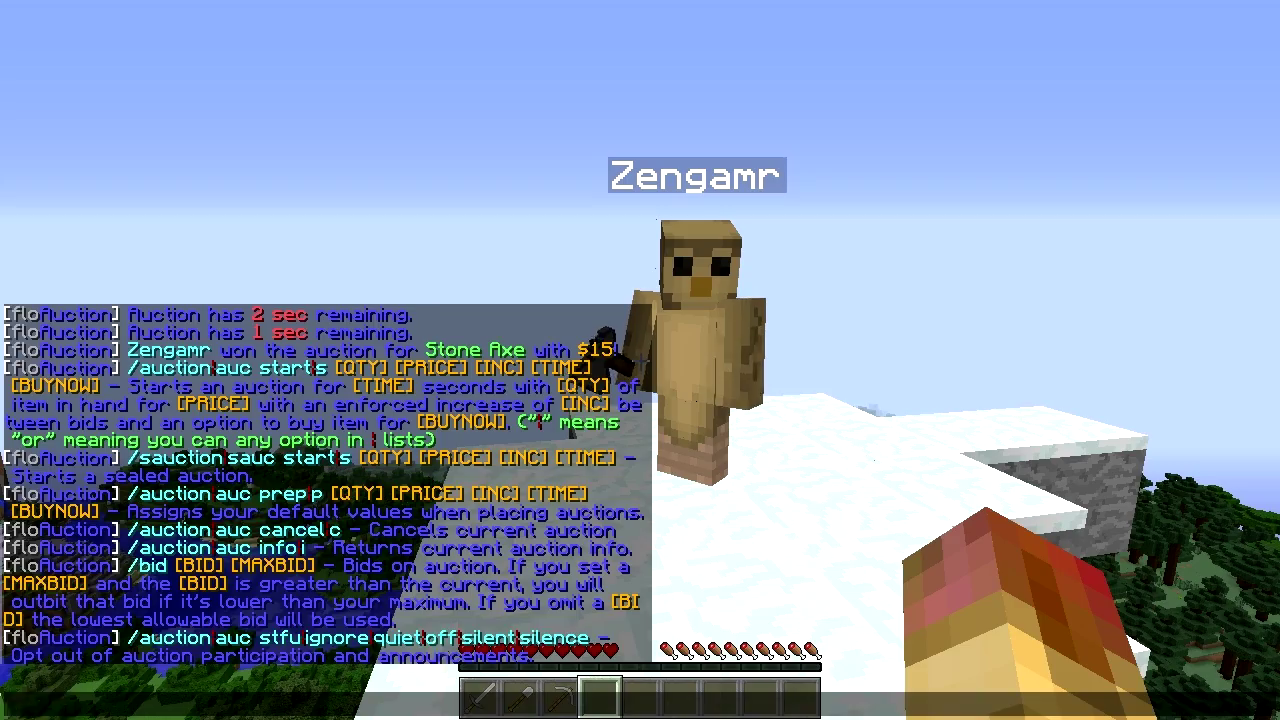
Close the chat and switch the camera to the third-person view facing the player character.
key("Escape")
key("F5")
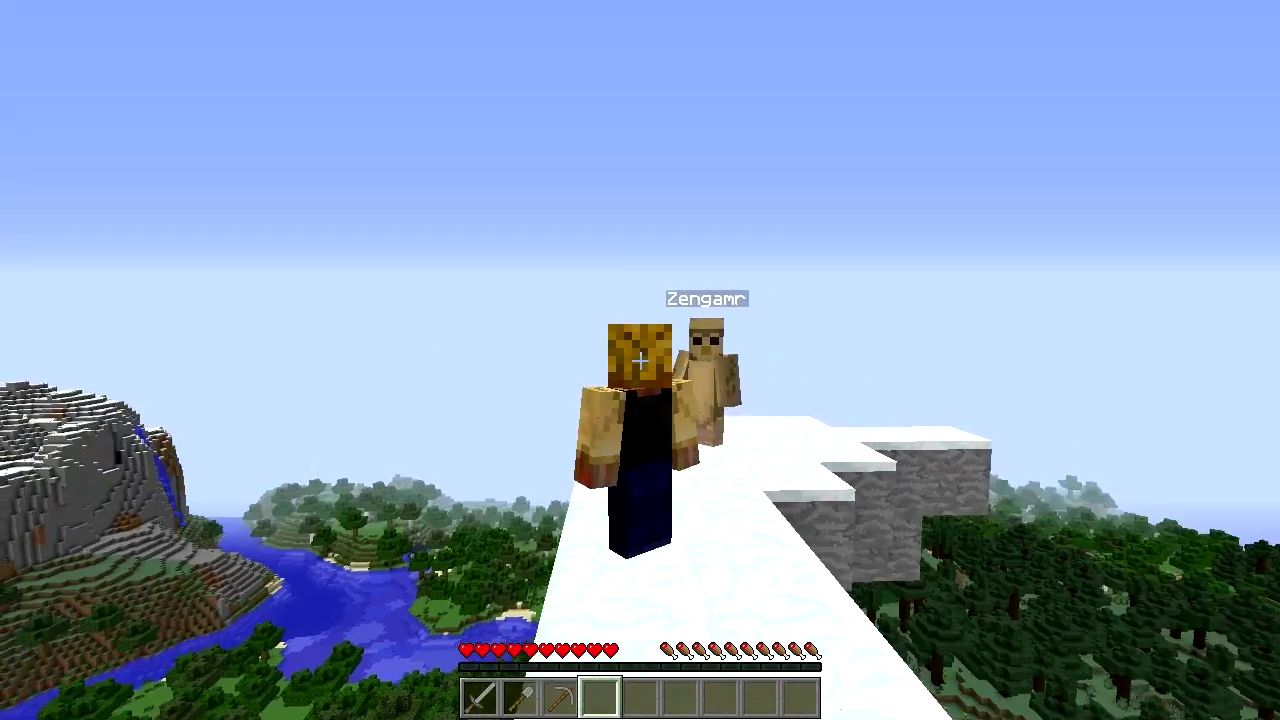
key("F5")
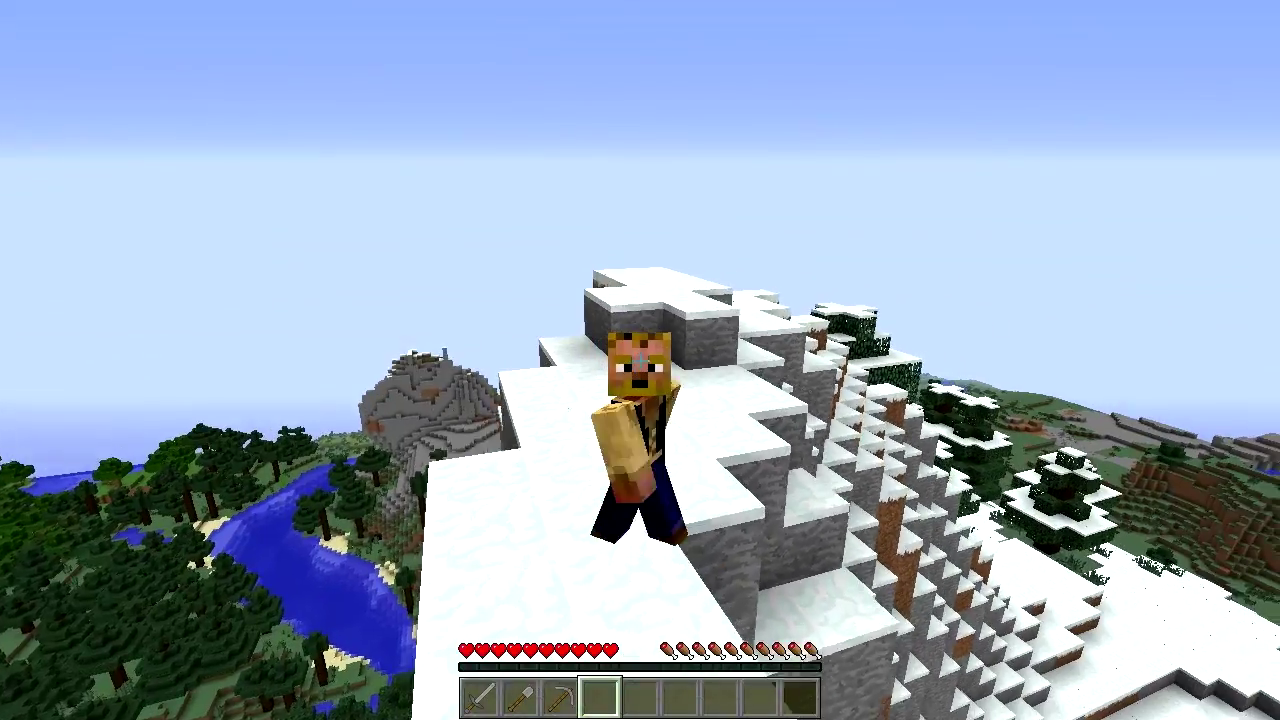